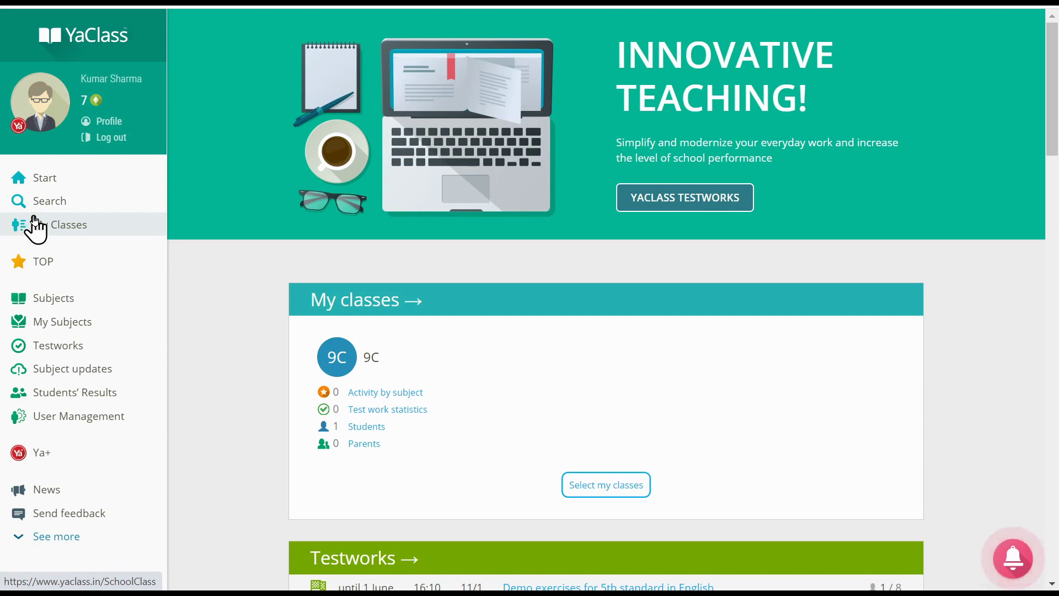
# - Open the Select my classes page and expand class 11/1 to see its students
pyautogui.click(35, 219)
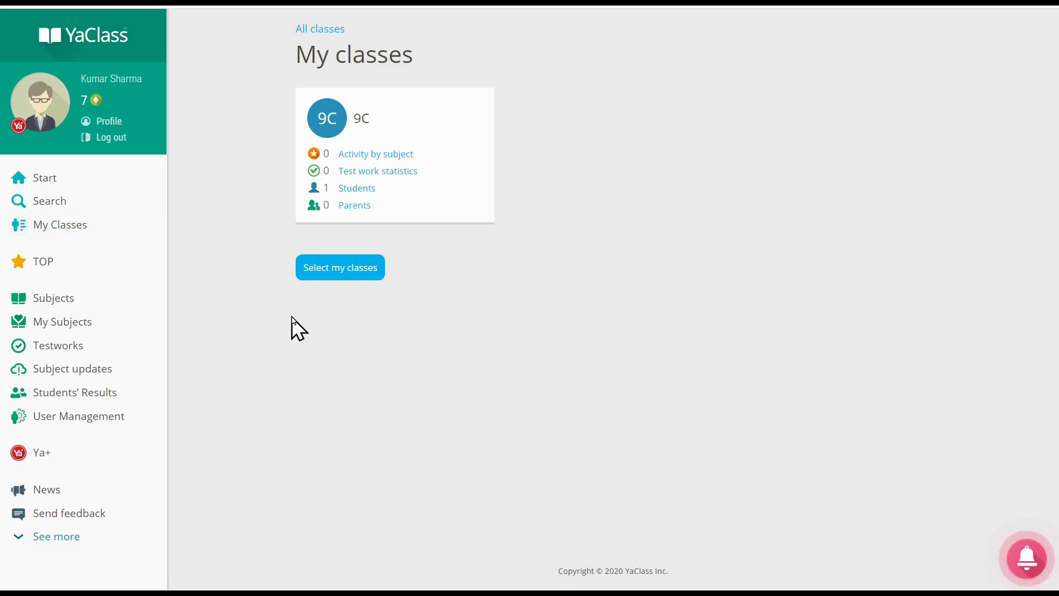
pyautogui.click(317, 275)
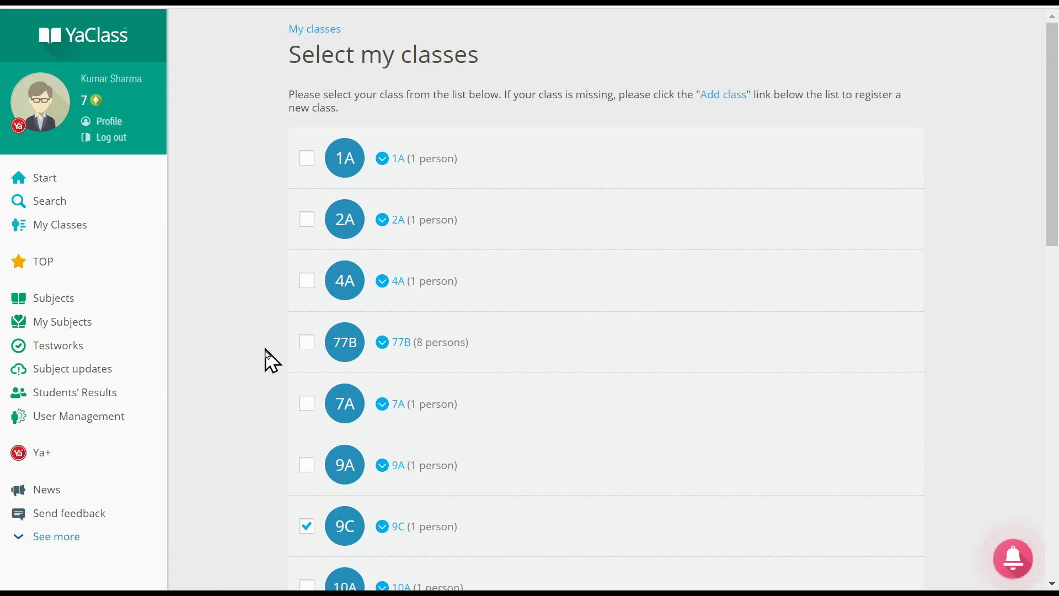
pyautogui.scroll(-9, 465, 478)
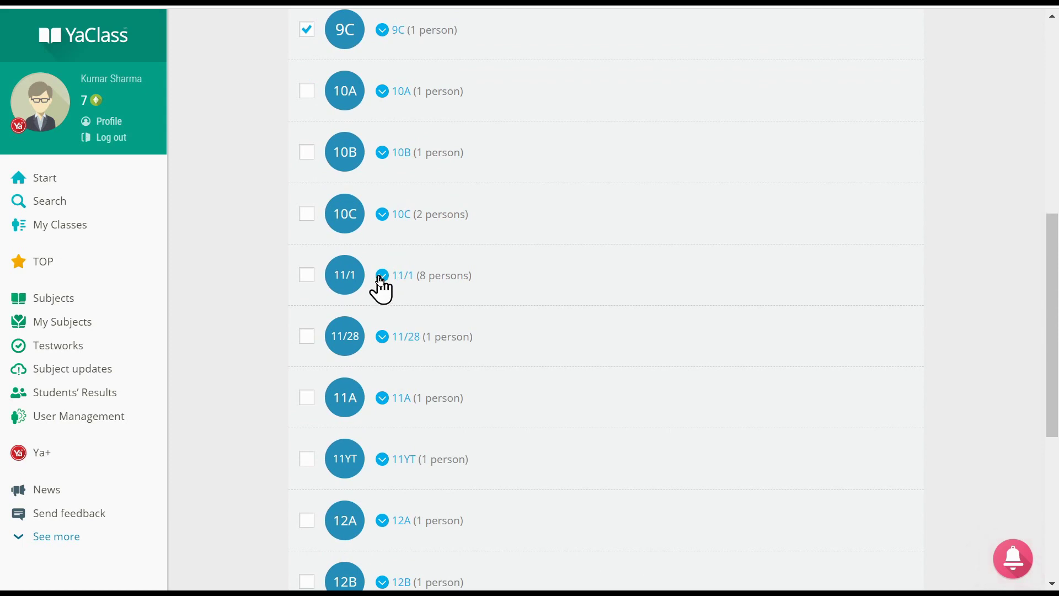
pyautogui.click(381, 277)
# - Tick classes 11/1 and 77B as the teacher's classes
pyautogui.scroll(-5, 421, 337)
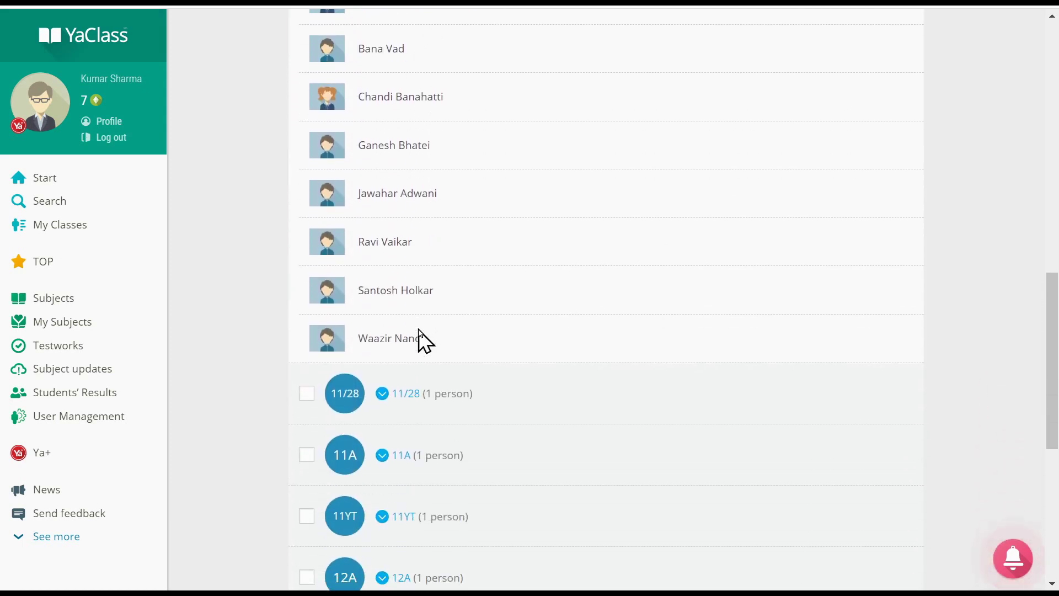
pyautogui.scroll(-1, 420, 336)
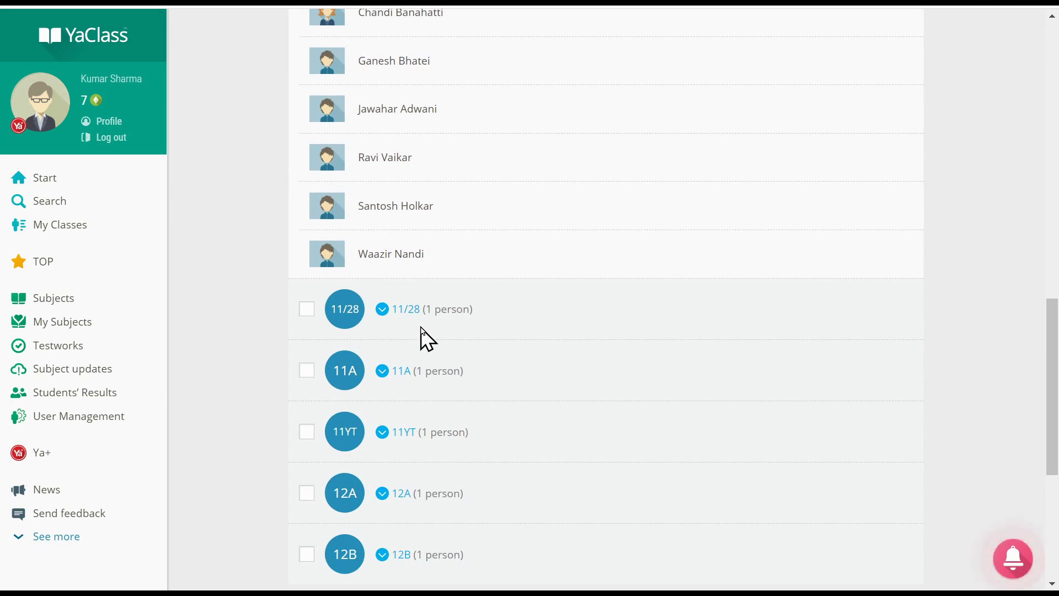
pyautogui.scroll(-2, 423, 338)
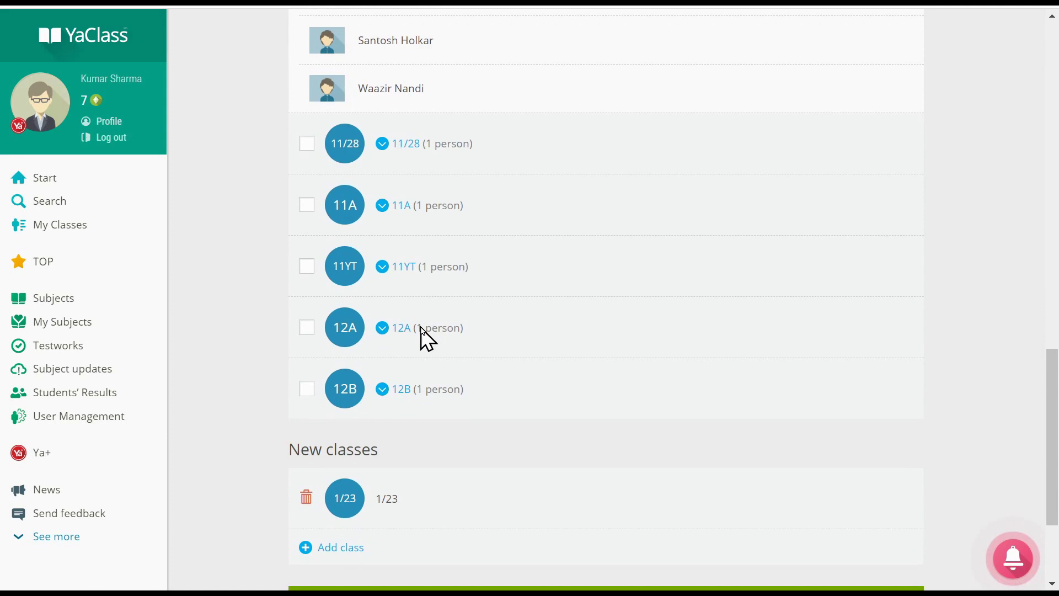
pyautogui.scroll(-1, 420, 325)
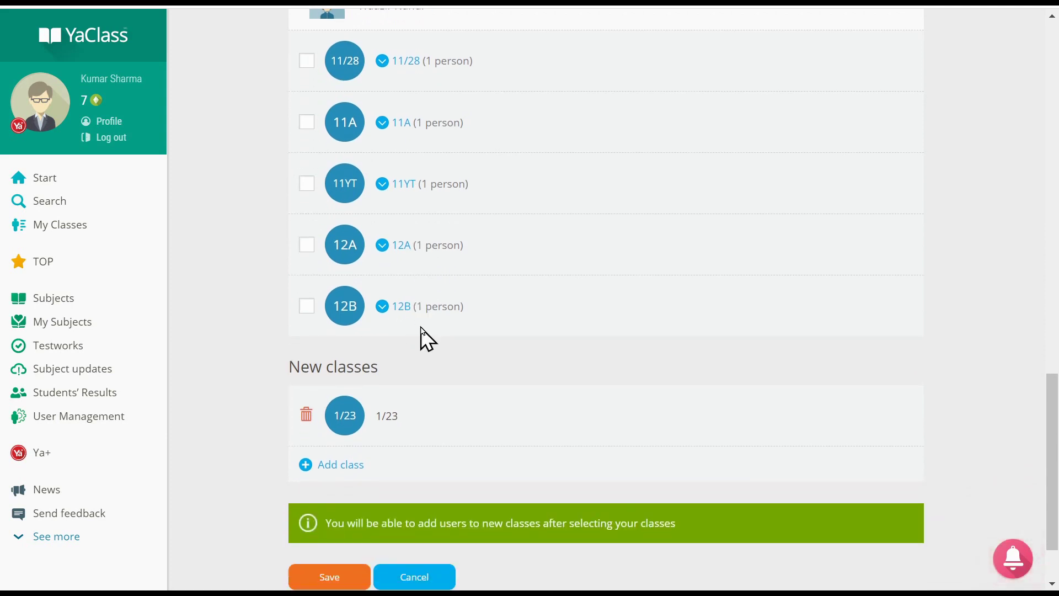
pyautogui.scroll(2, 423, 338)
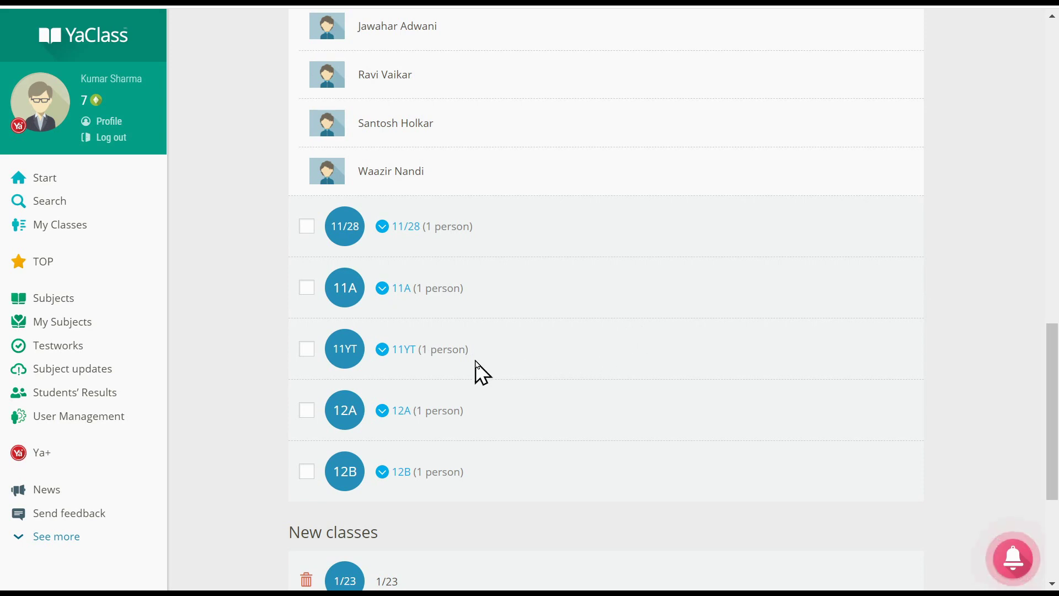
pyautogui.scroll(6, 339, 396)
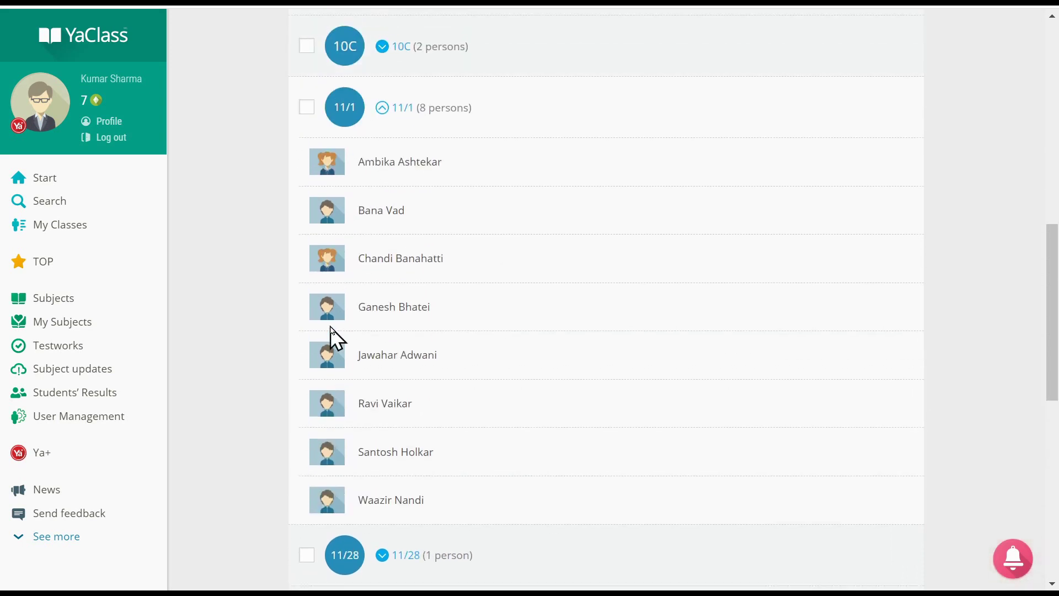
pyautogui.click(307, 275)
pyautogui.scroll(4, 320, 293)
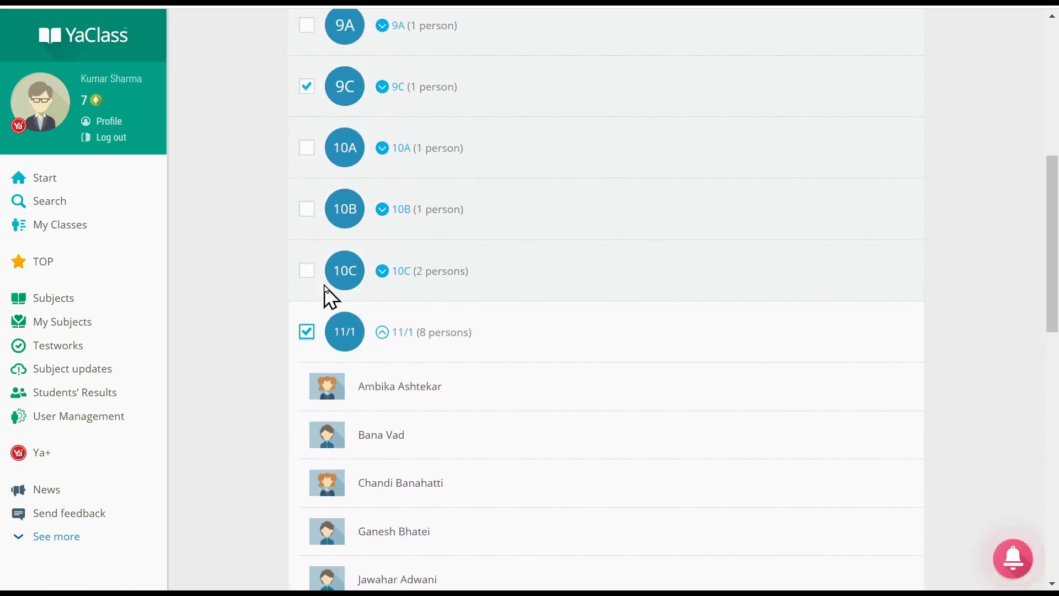
pyautogui.click(303, 177)
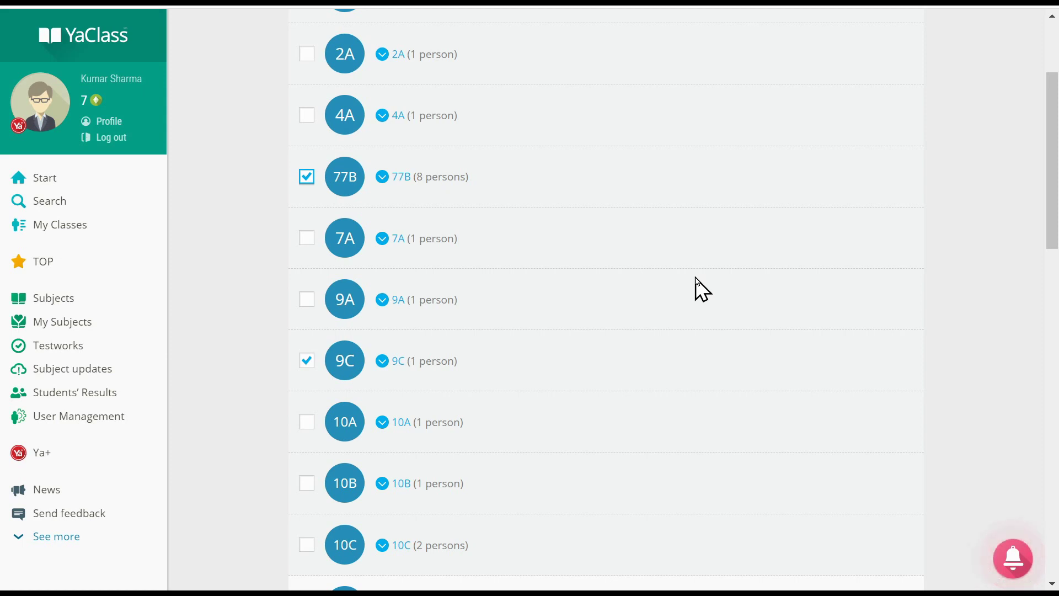
# - Switch to the other YaClass browser window showing the Registration page
pyautogui.click(342, 561)
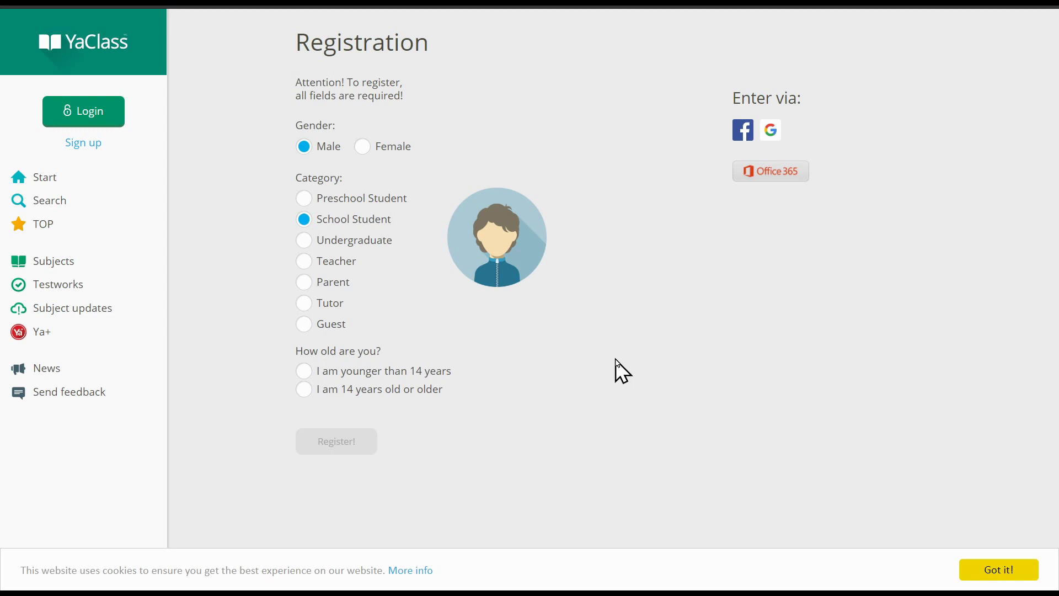
# - Mark the registering student as 14 years old or older and review the revealed account fields
pyautogui.click(304, 390)
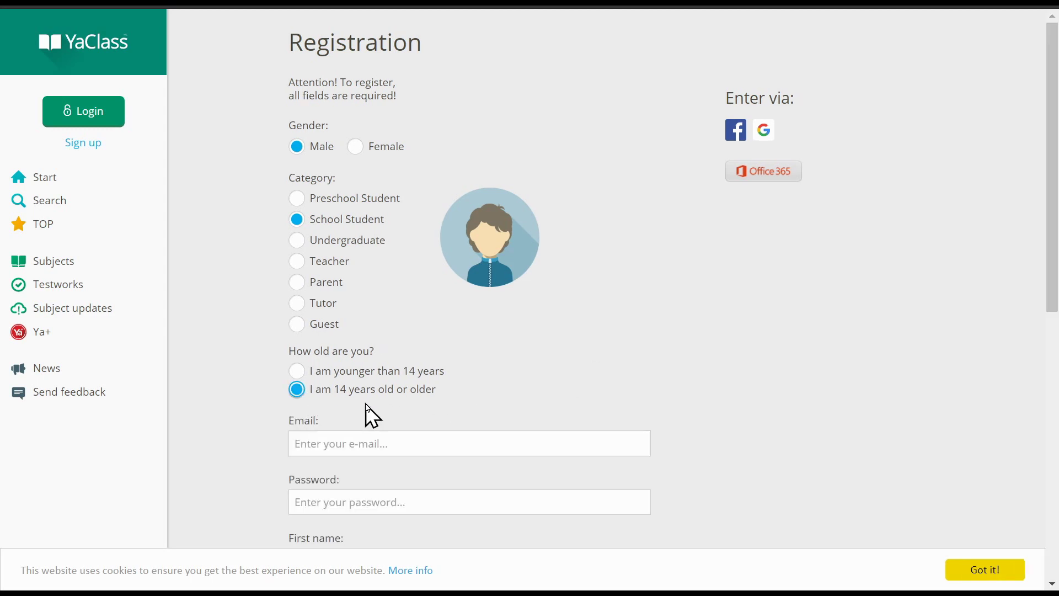
pyautogui.scroll(-3, 598, 411)
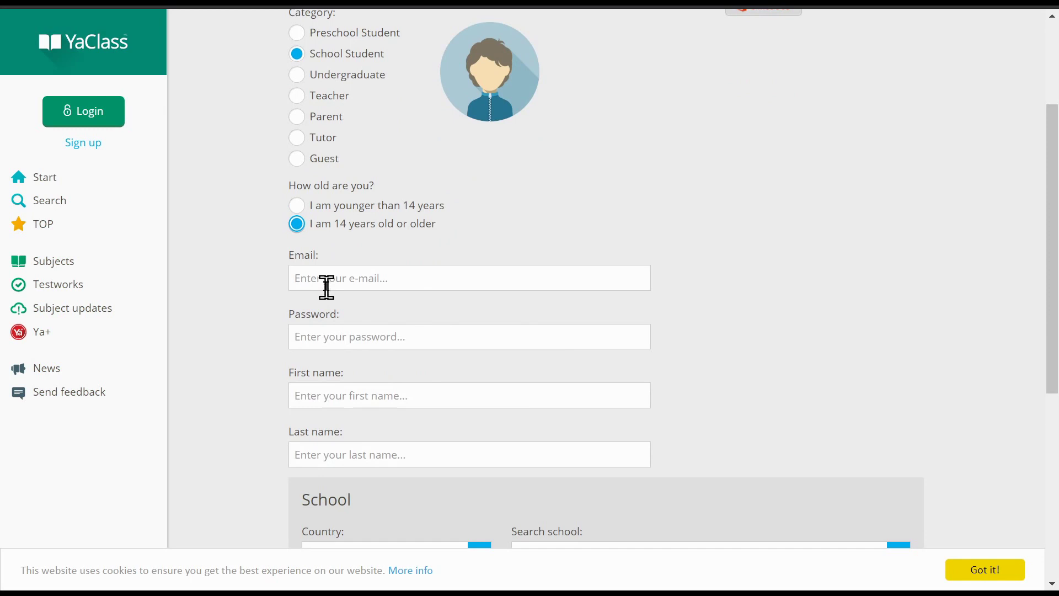
pyautogui.scroll(-4, 449, 321)
pyautogui.scroll(1, 403, 314)
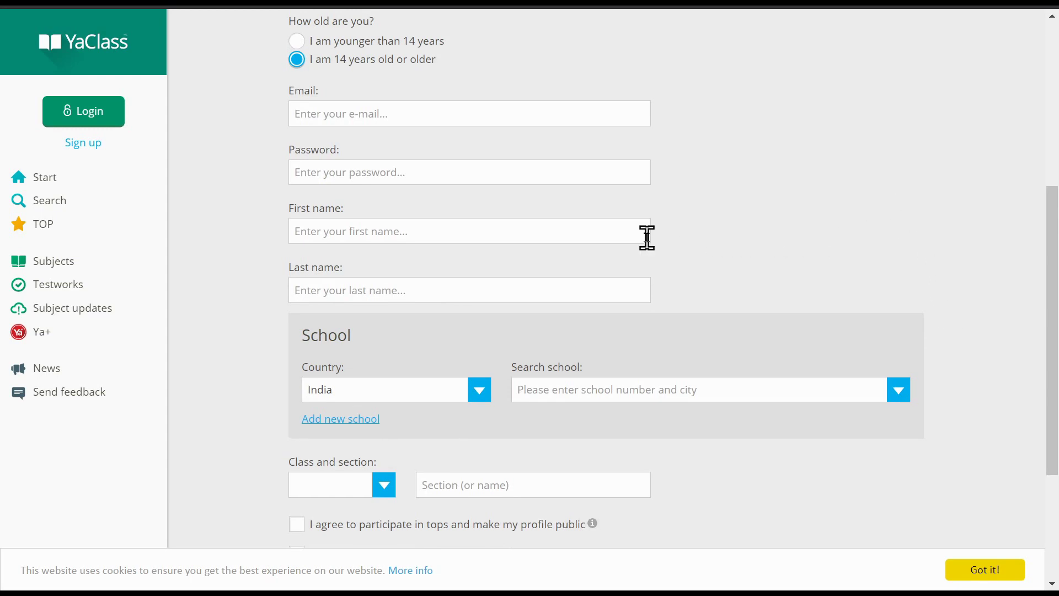
pyautogui.scroll(3, 647, 243)
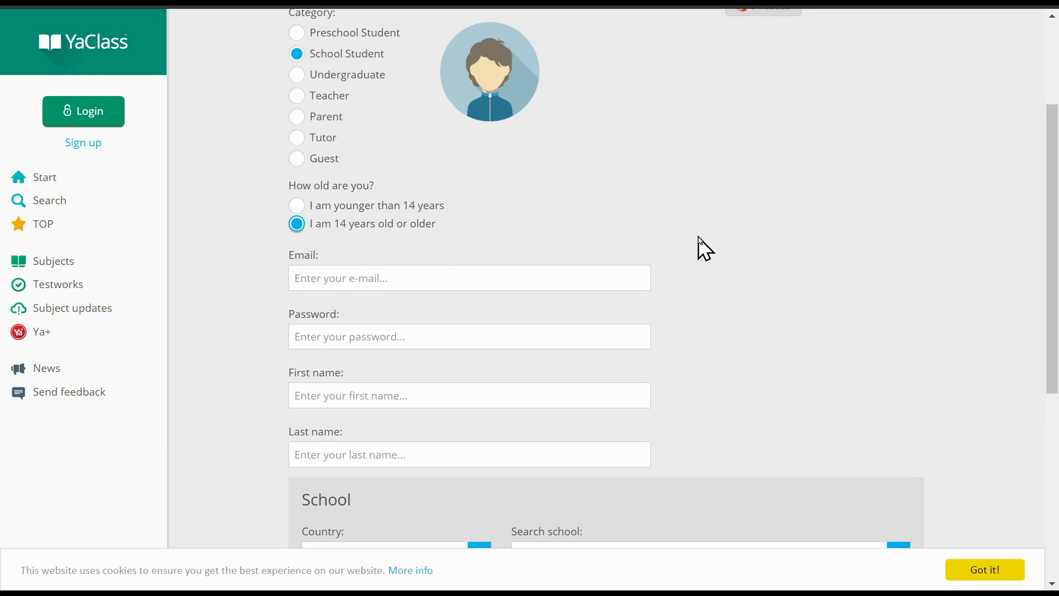
pyautogui.scroll(-5, 700, 246)
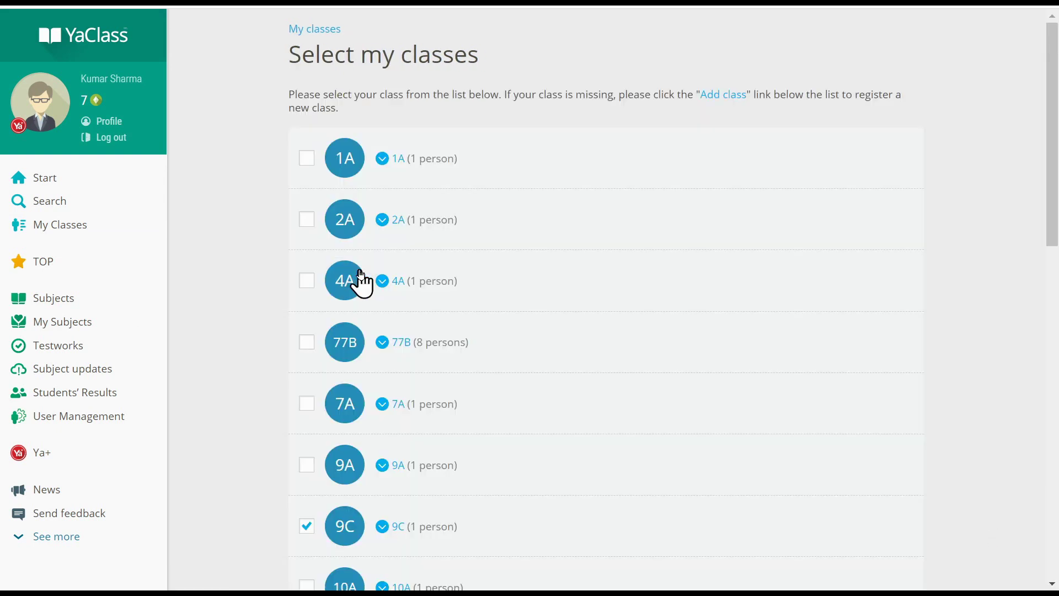
# - Add a new class at level Class 9 with section name 9B
pyautogui.scroll(-6, 362, 281)
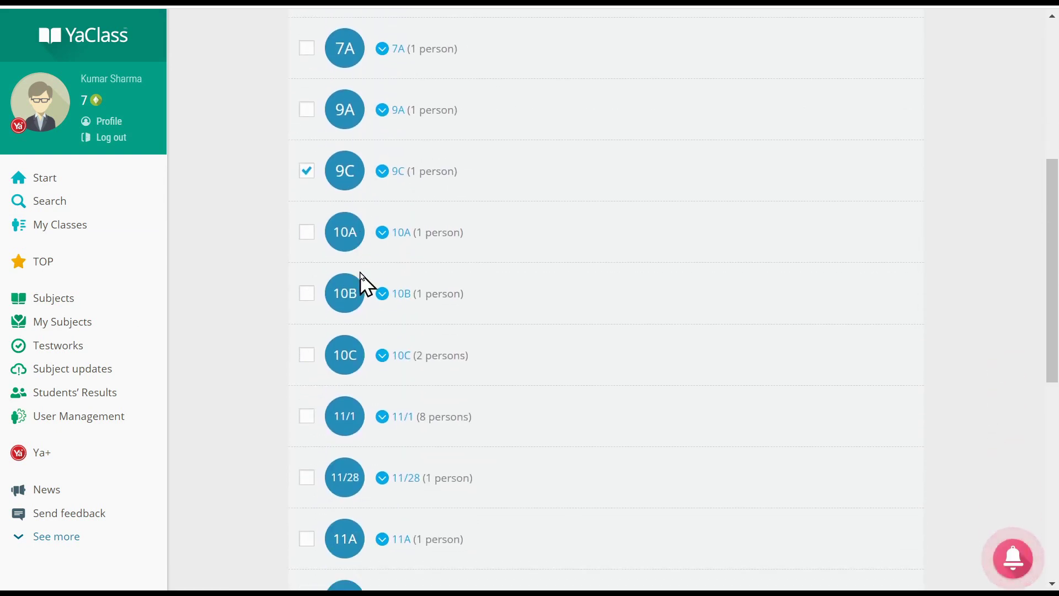
pyautogui.scroll(-9, 362, 281)
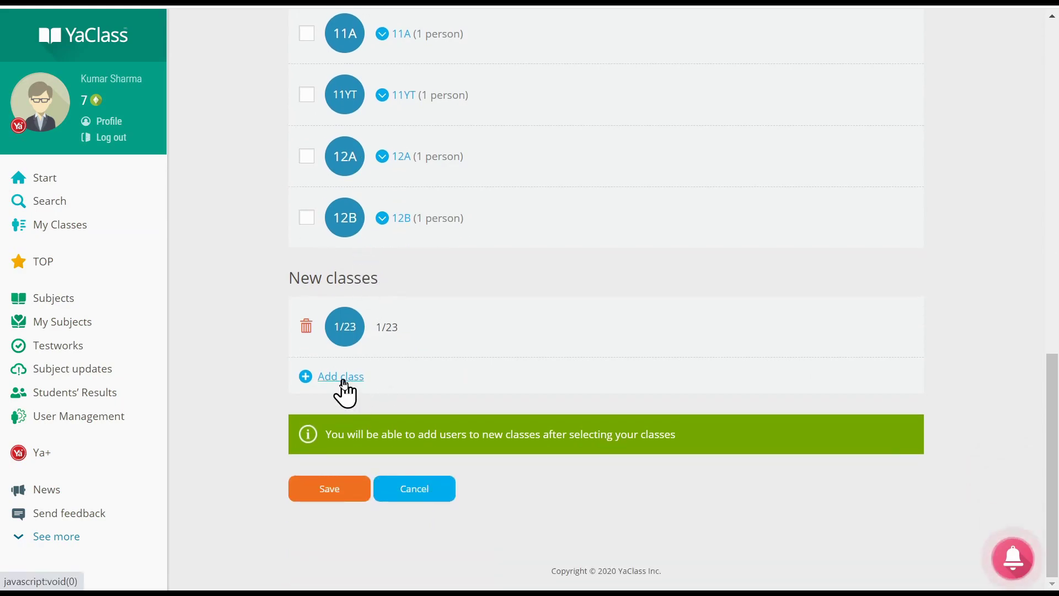
pyautogui.click(343, 380)
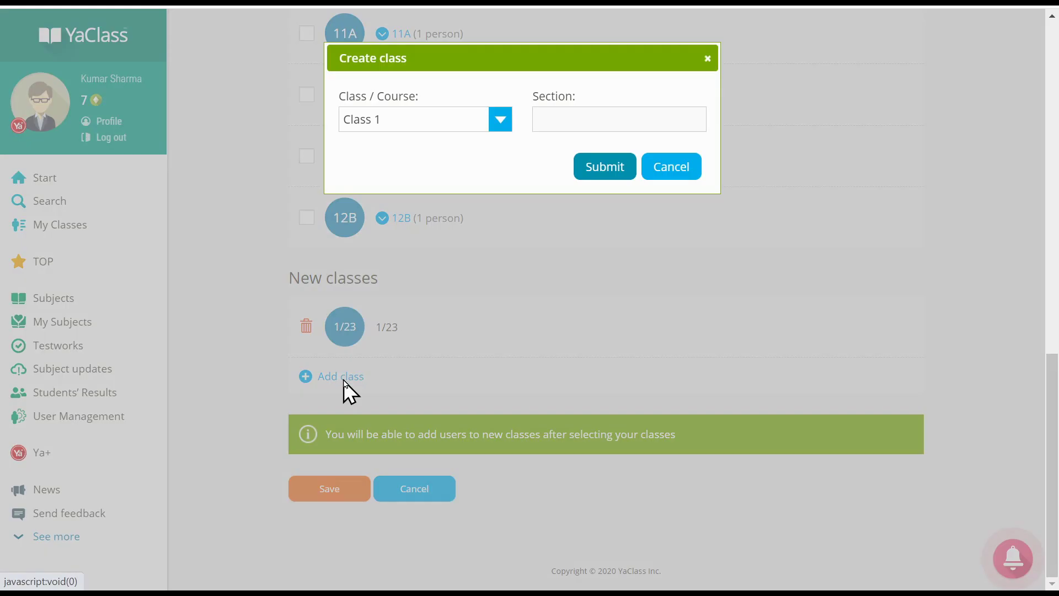
pyautogui.click(375, 119)
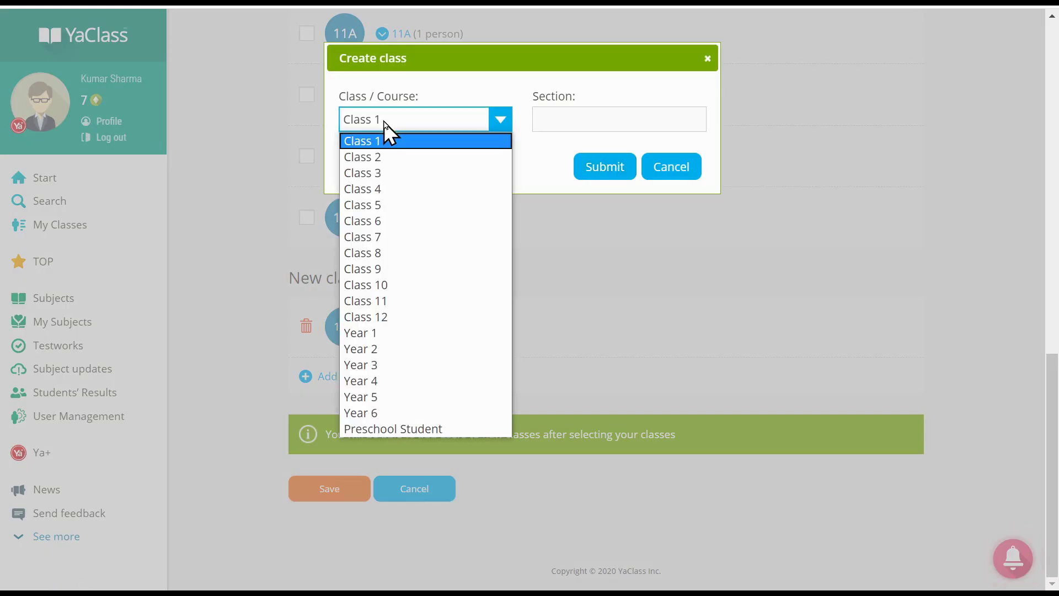
pyautogui.click(397, 269)
pyautogui.click(570, 116)
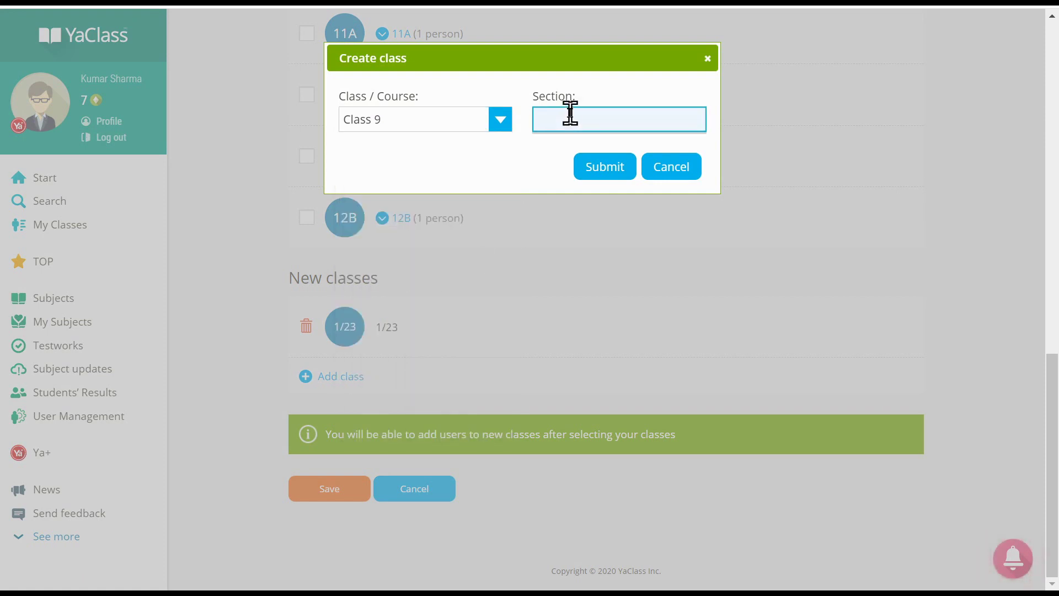
pyautogui.write('9B')
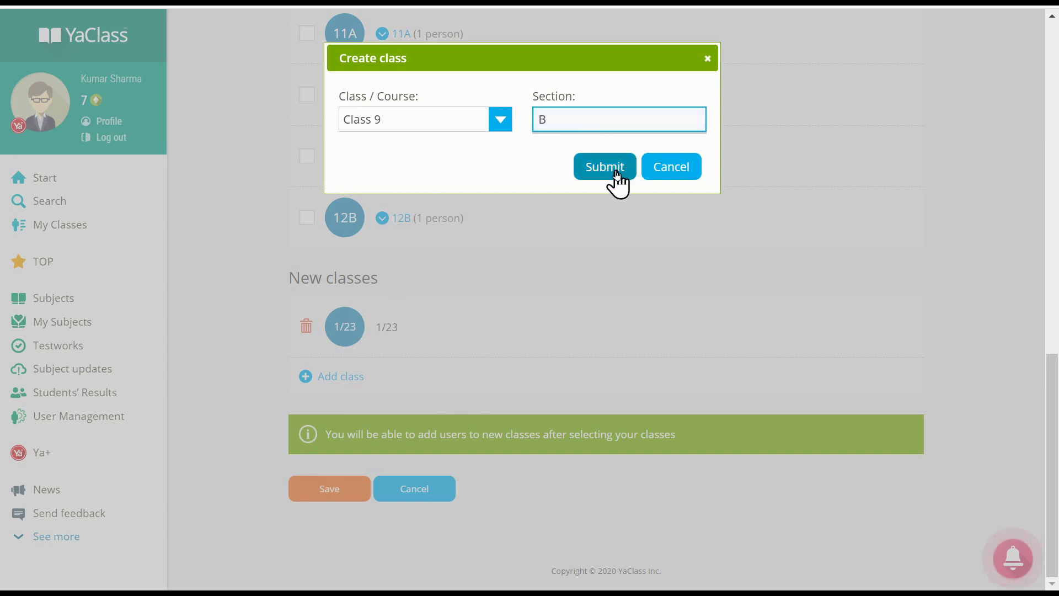
pyautogui.click(607, 168)
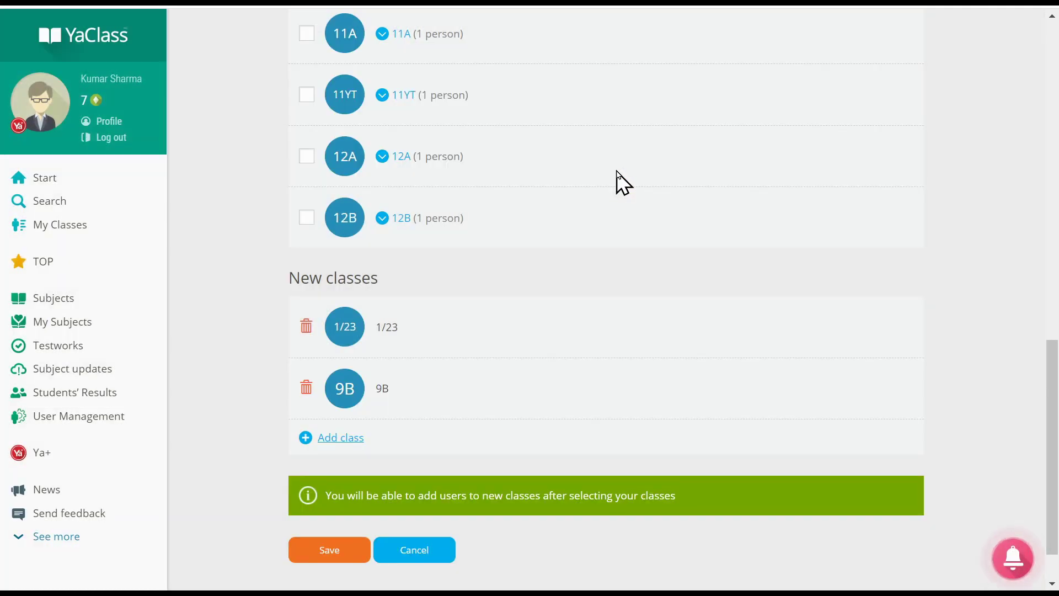
pyautogui.scroll(-1, 623, 182)
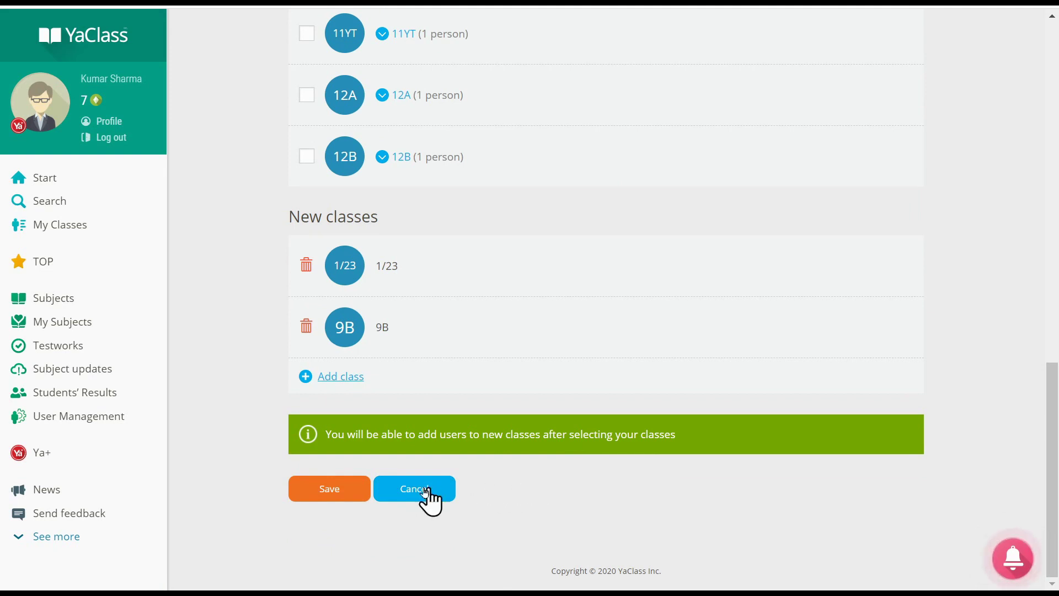
# - Save the new classes and start registering a 1/23 student with 'User has no email' ticked
pyautogui.click(338, 492)
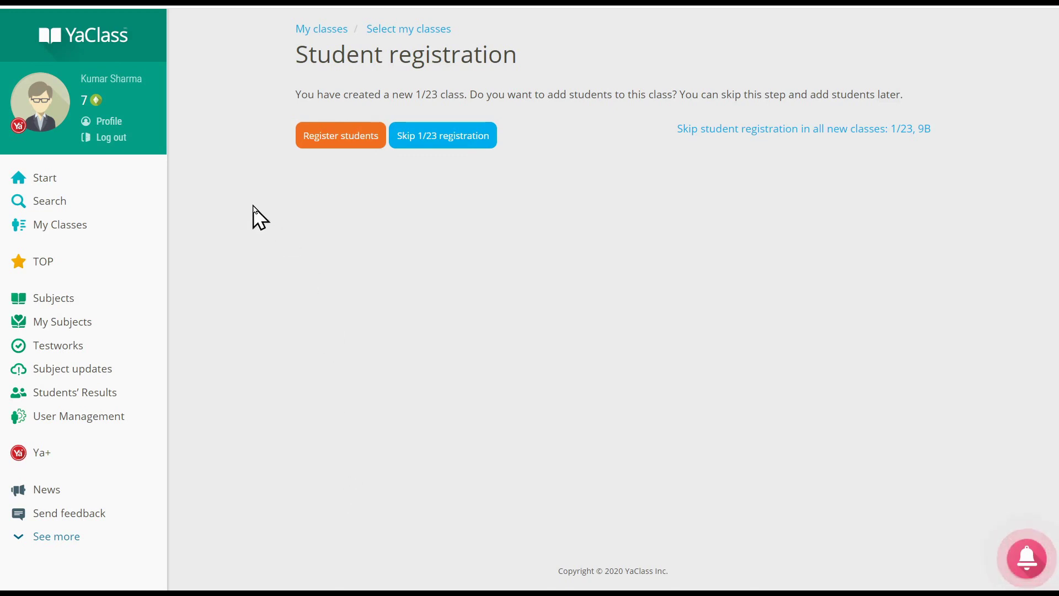
pyautogui.click(347, 144)
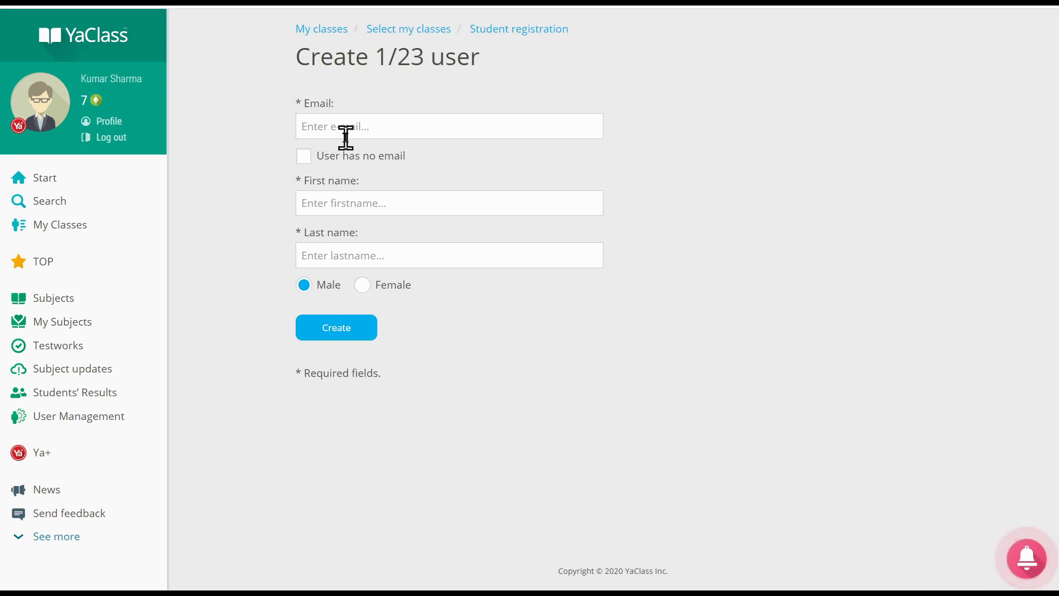
pyautogui.click(308, 155)
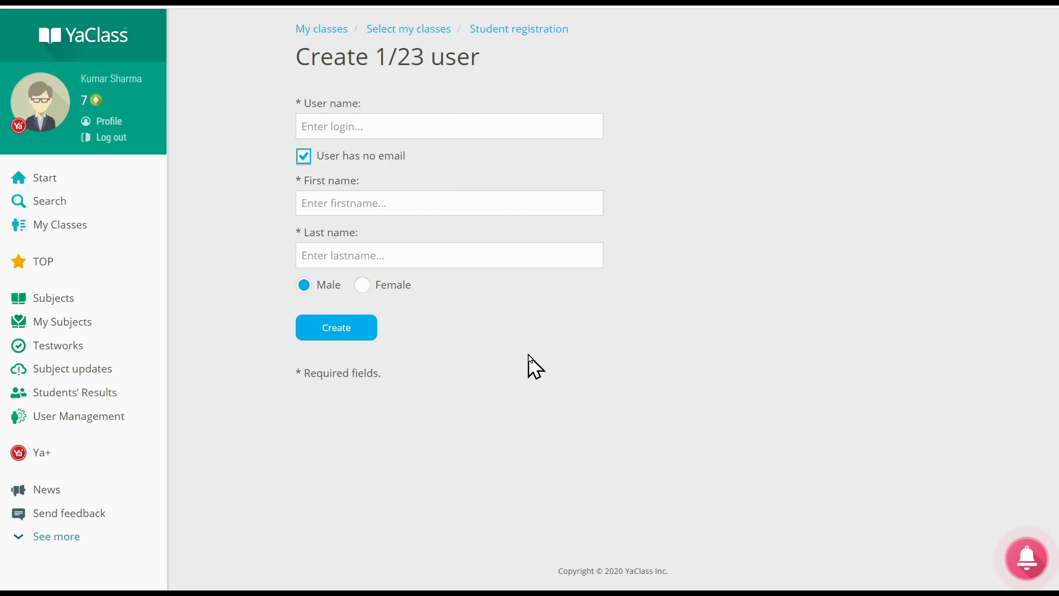
# - Enter the new student's first name and last name
pyautogui.click(394, 201)
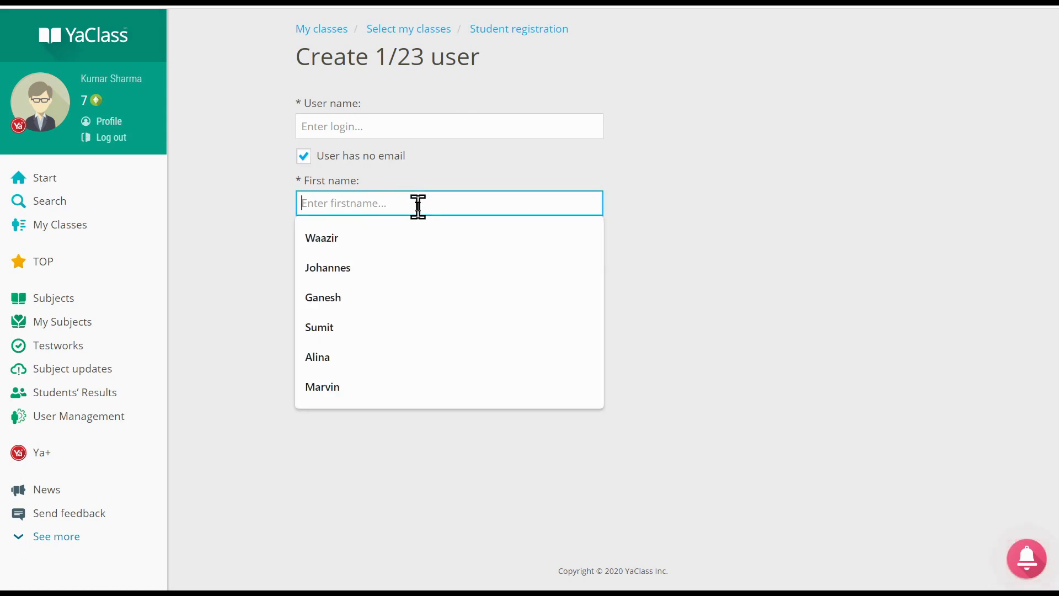
pyautogui.write('Doni')
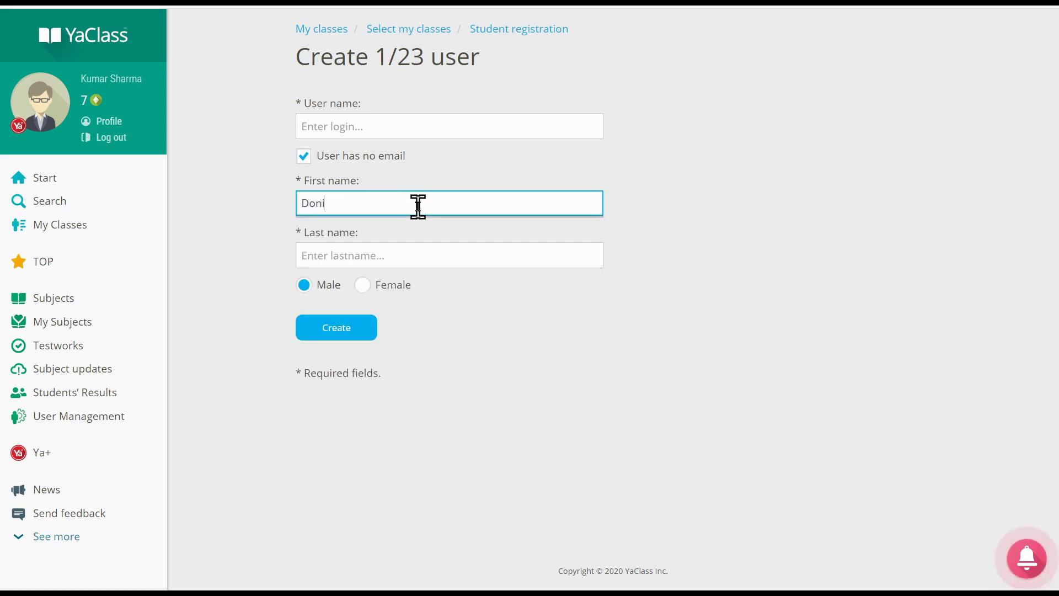
pyautogui.press('Tab')
pyautogui.write('Pajeet')
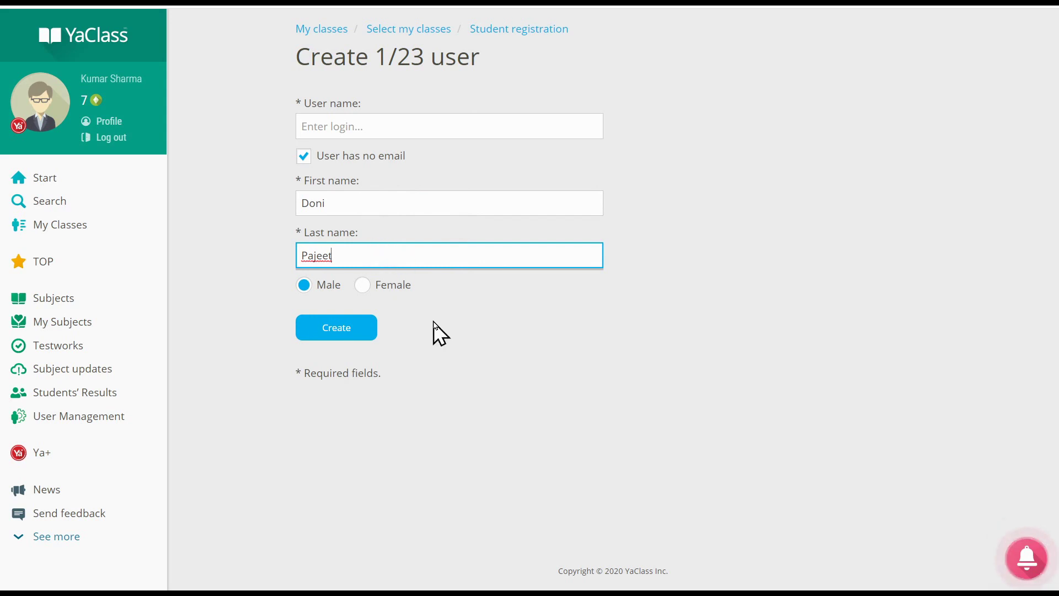
# - Enter the student's login name, correcting the mistyped letters
pyautogui.click(346, 119)
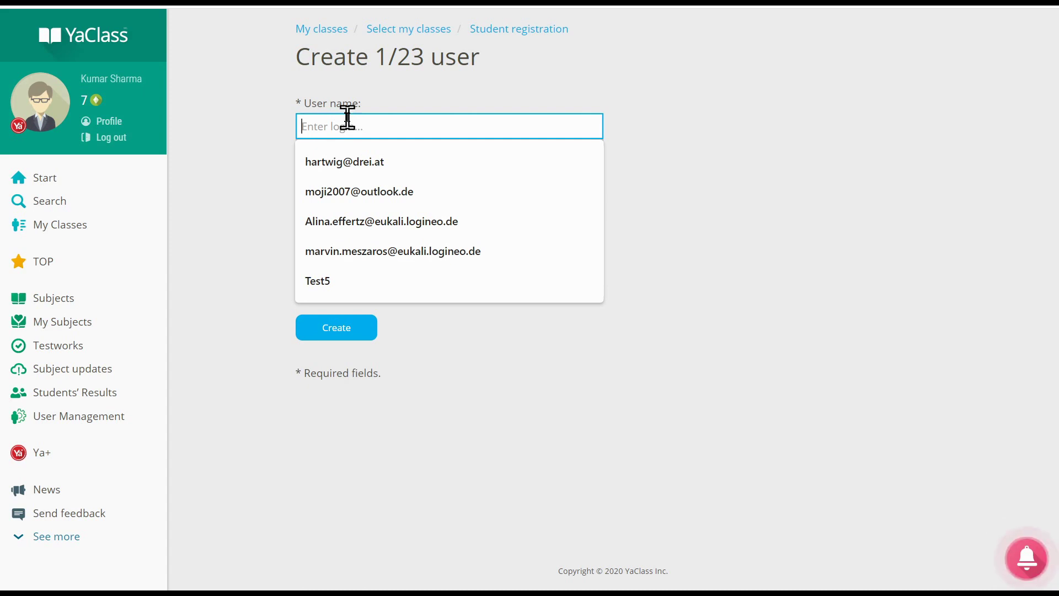
pyautogui.write('dj')
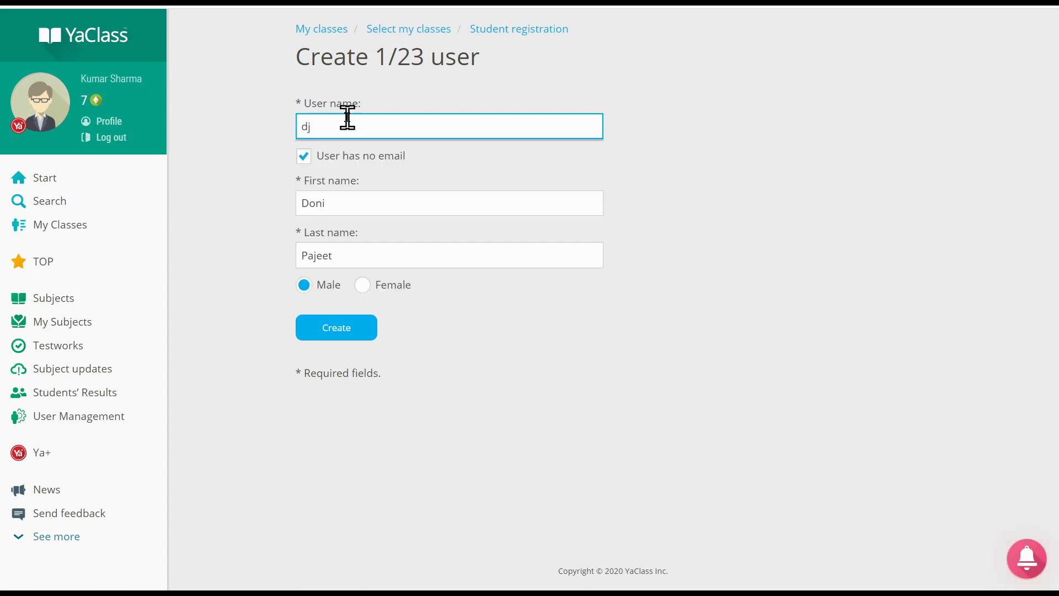
pyautogui.write('pagge')
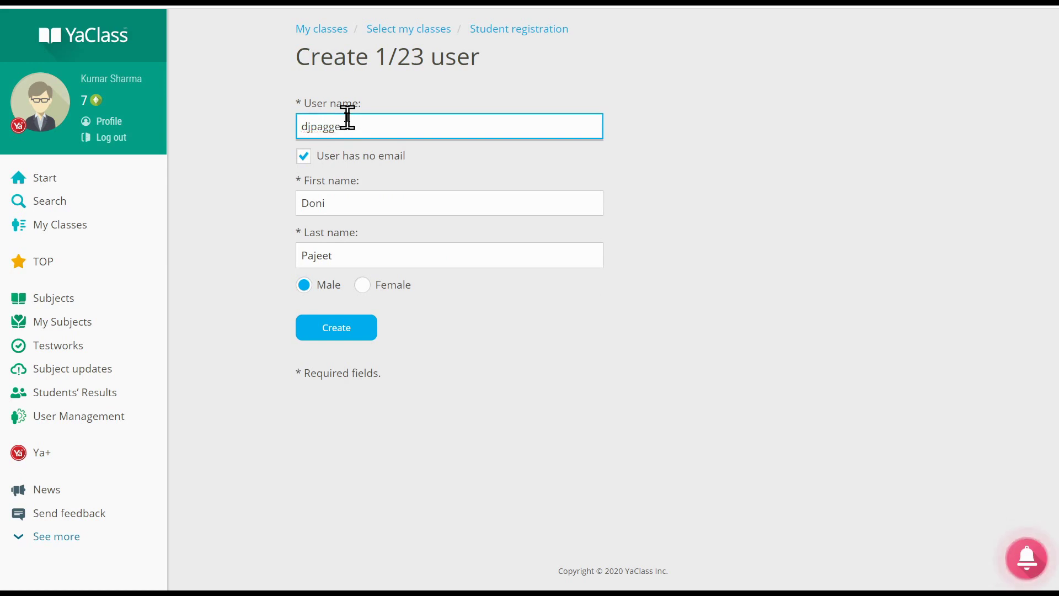
pyautogui.press('BackSpace')
pyautogui.press('BackSpace')
pyautogui.press('BackSpace')
pyautogui.write('je')
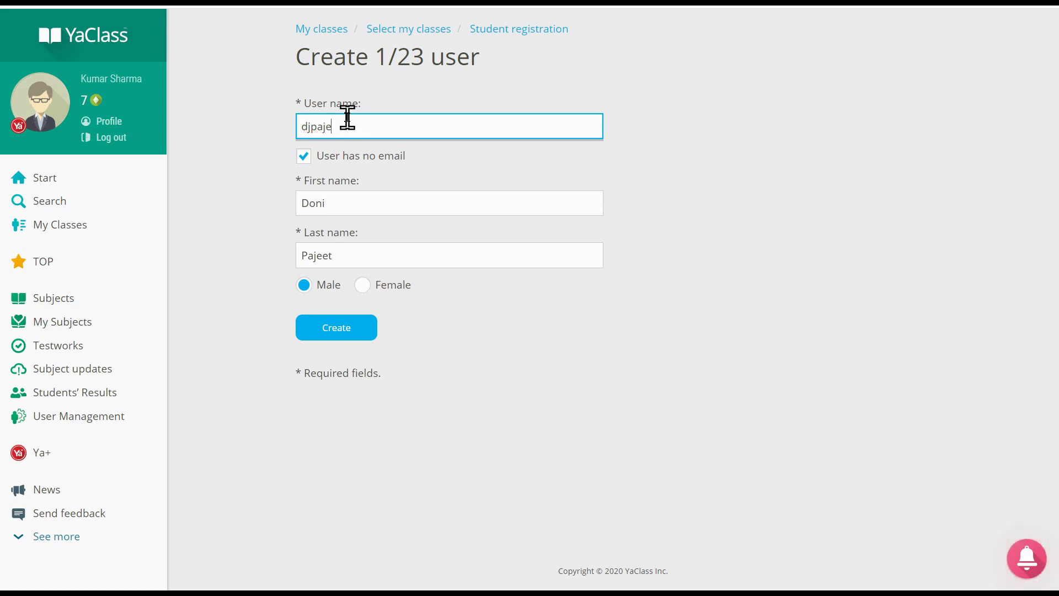
pyautogui.write('et1')
pyautogui.press('Home')
pyautogui.press('Right')
pyautogui.press('Right')
pyautogui.press('BackSpace')
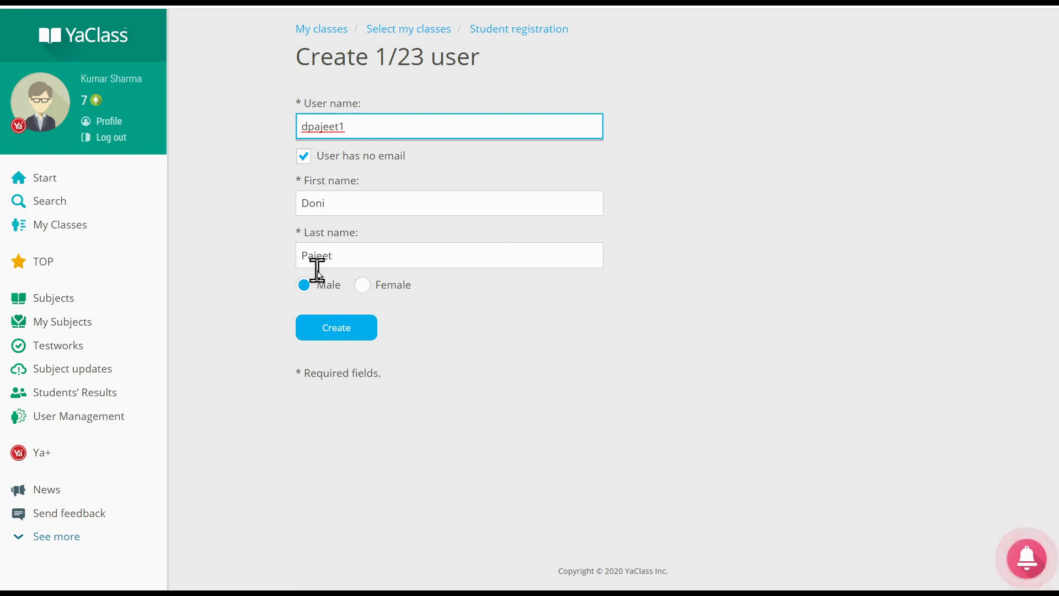
# - Create the first 1/23 student account and review the Recently created users table
pyautogui.click(354, 332)
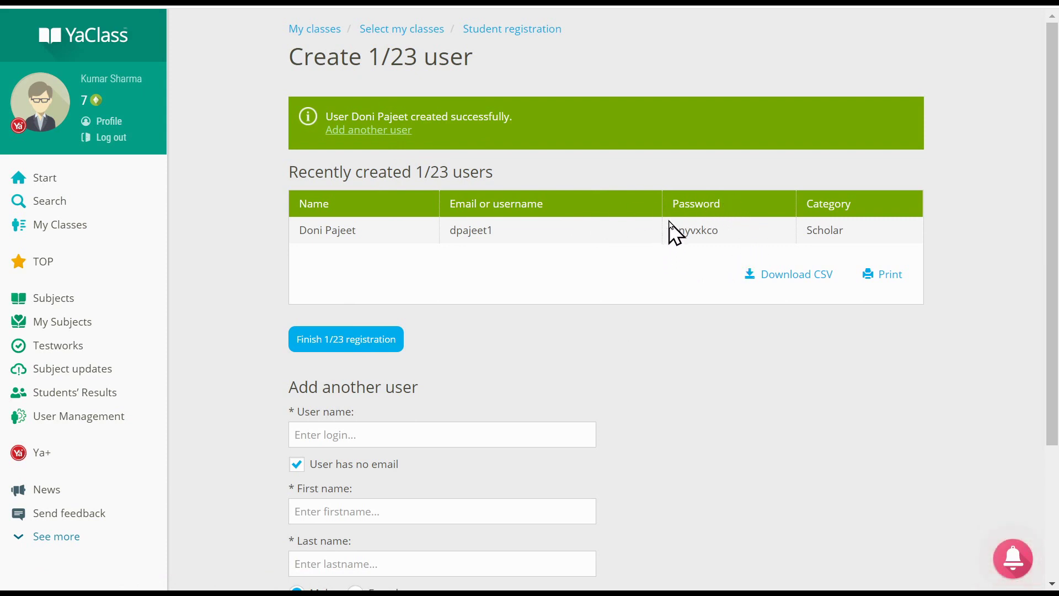
pyautogui.scroll(-2, 674, 231)
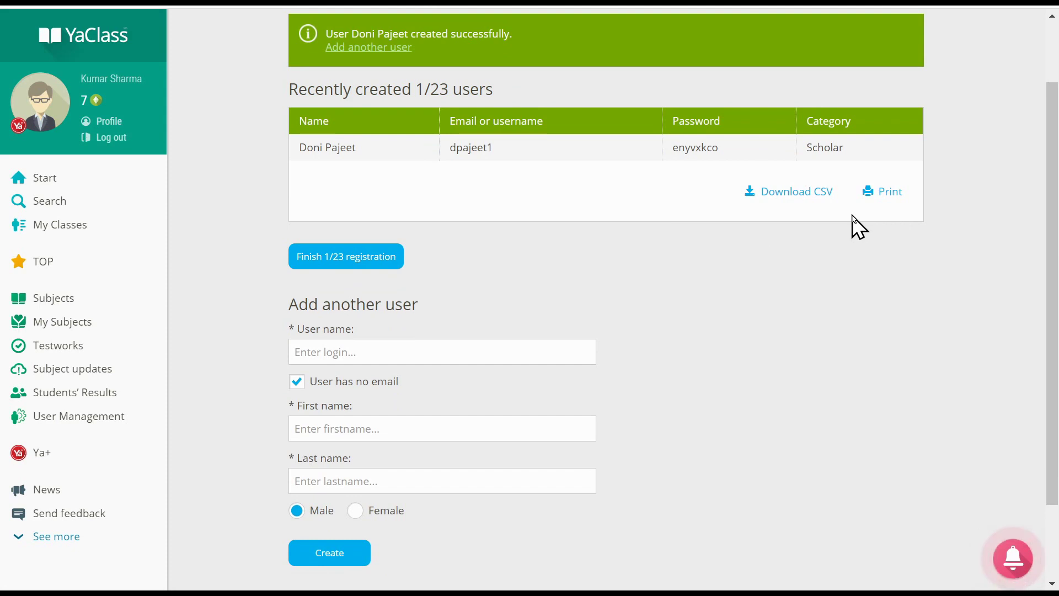
pyautogui.scroll(2, 844, 226)
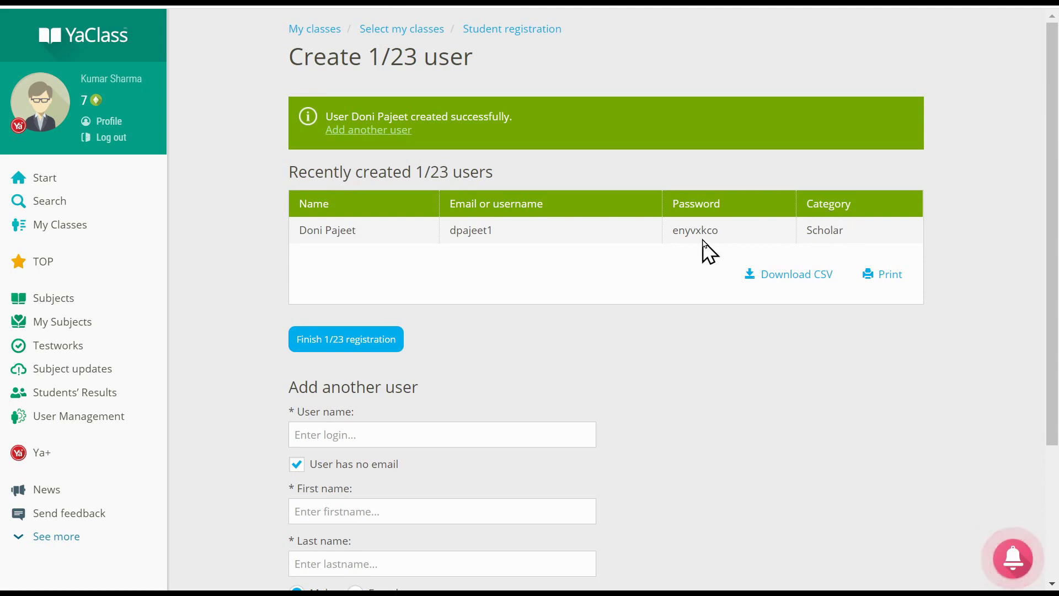
pyautogui.scroll(-2, 703, 241)
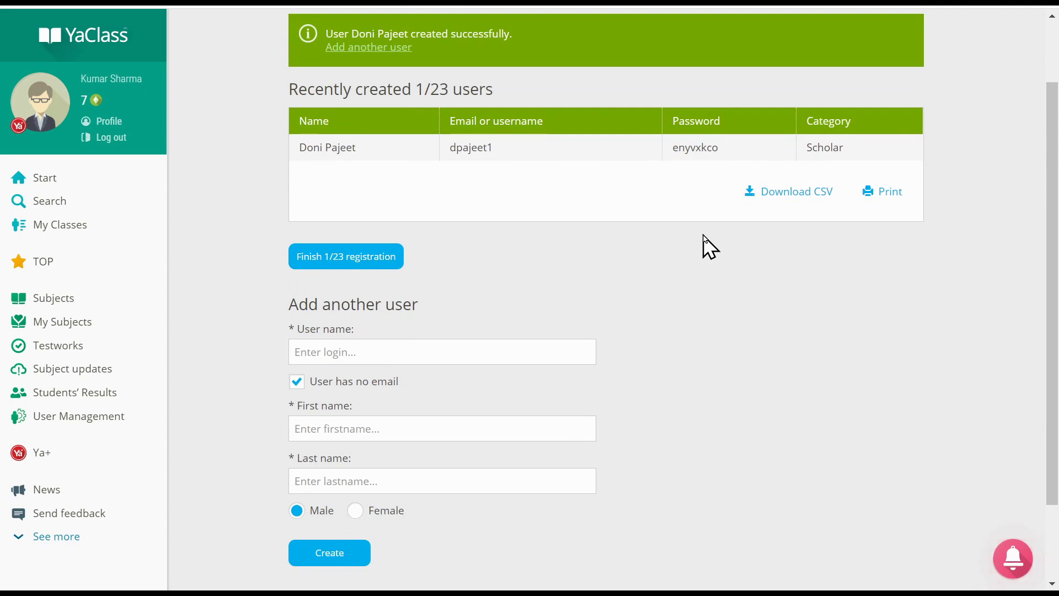
pyautogui.scroll(-3, 704, 236)
pyautogui.scroll(5, 704, 246)
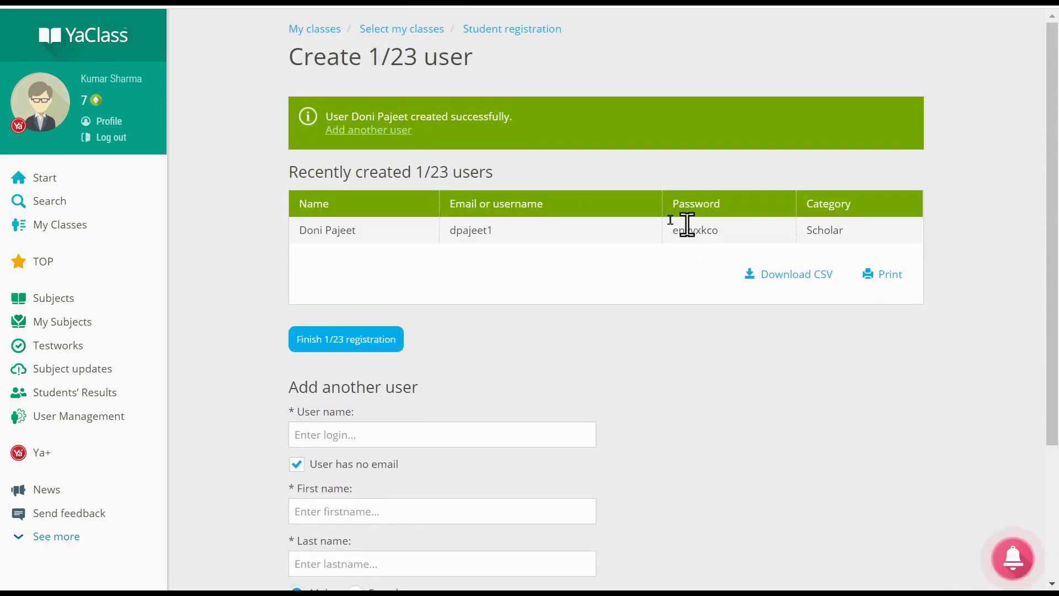
pyautogui.scroll(-3, 469, 193)
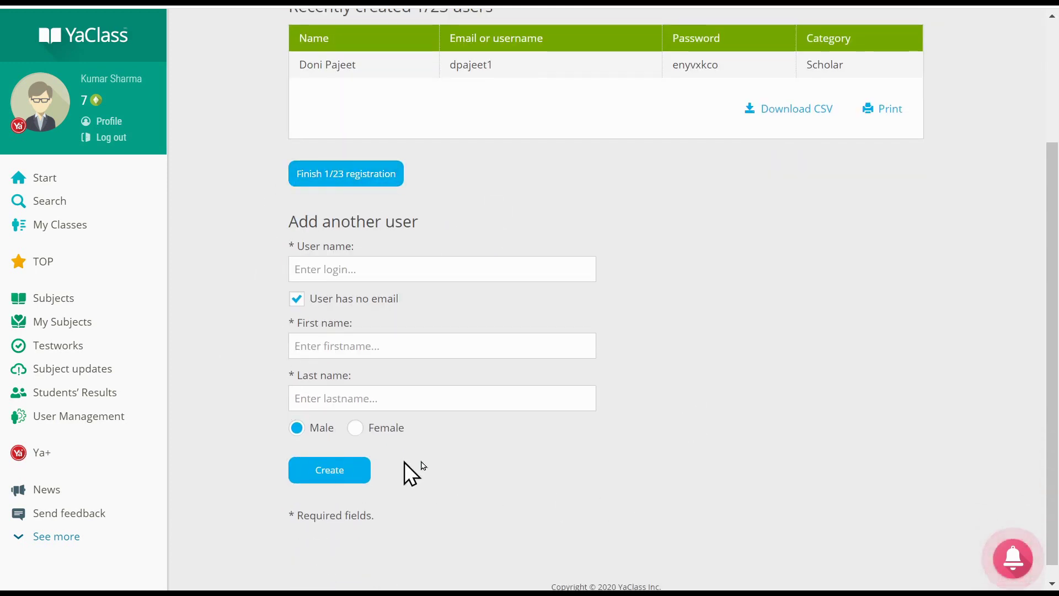
pyautogui.scroll(-1, 595, 324)
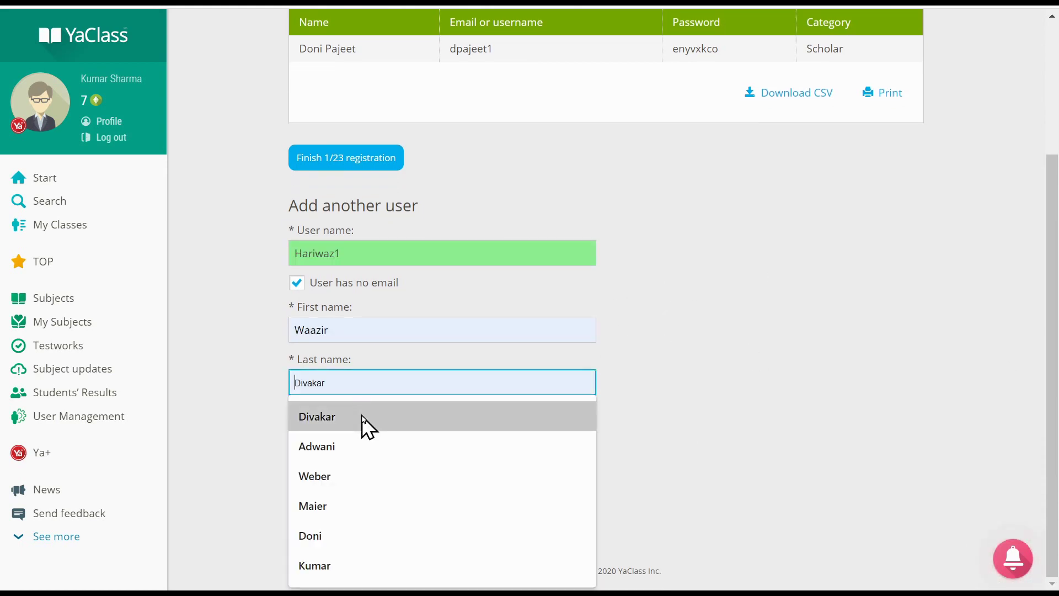
# - Fill the second student's user name, first name and last name from a saved autofill entry
pyautogui.click(363, 420)
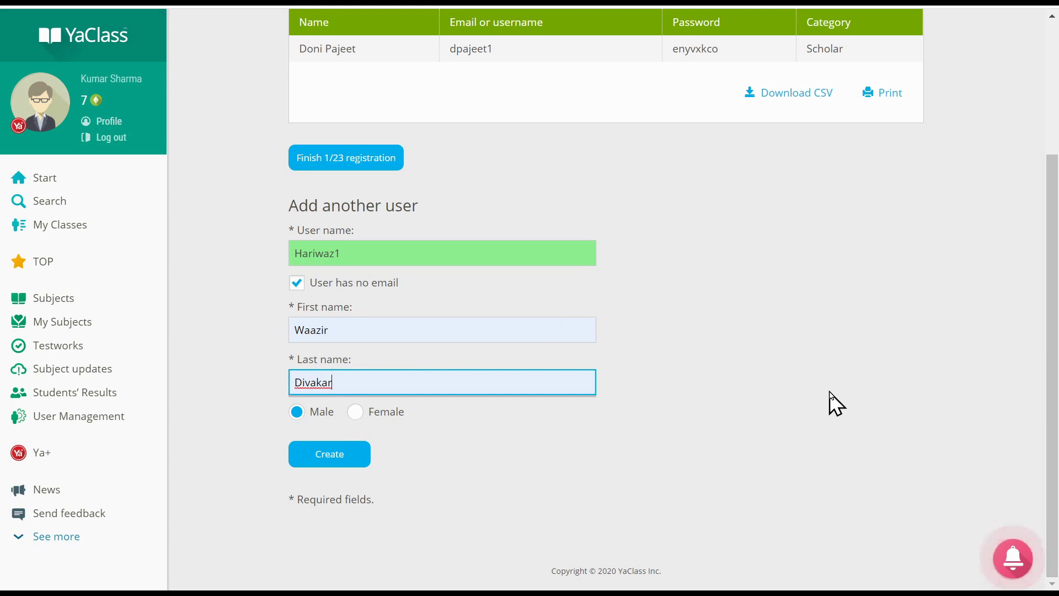
pyautogui.scroll(3, 817, 390)
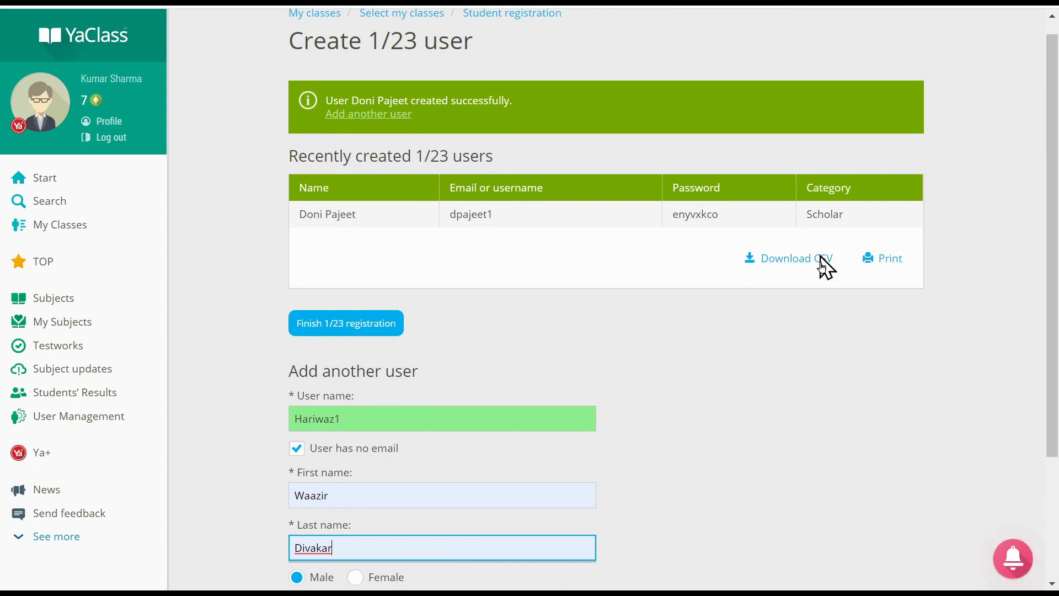
pyautogui.scroll(-3, 792, 319)
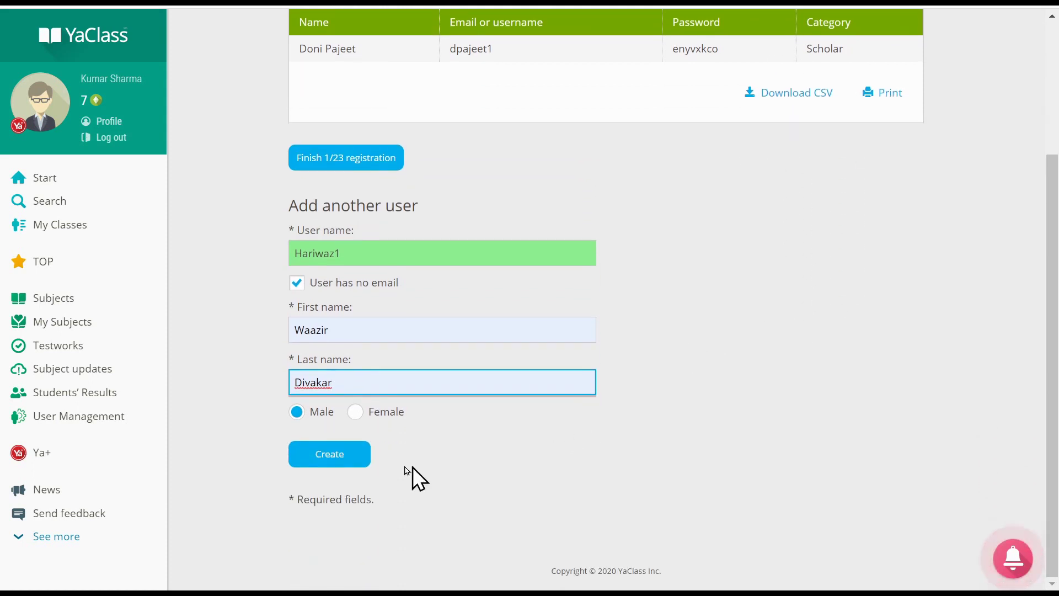
# - Create the second 1/23 student account and look over the updated user list
pyautogui.click(353, 464)
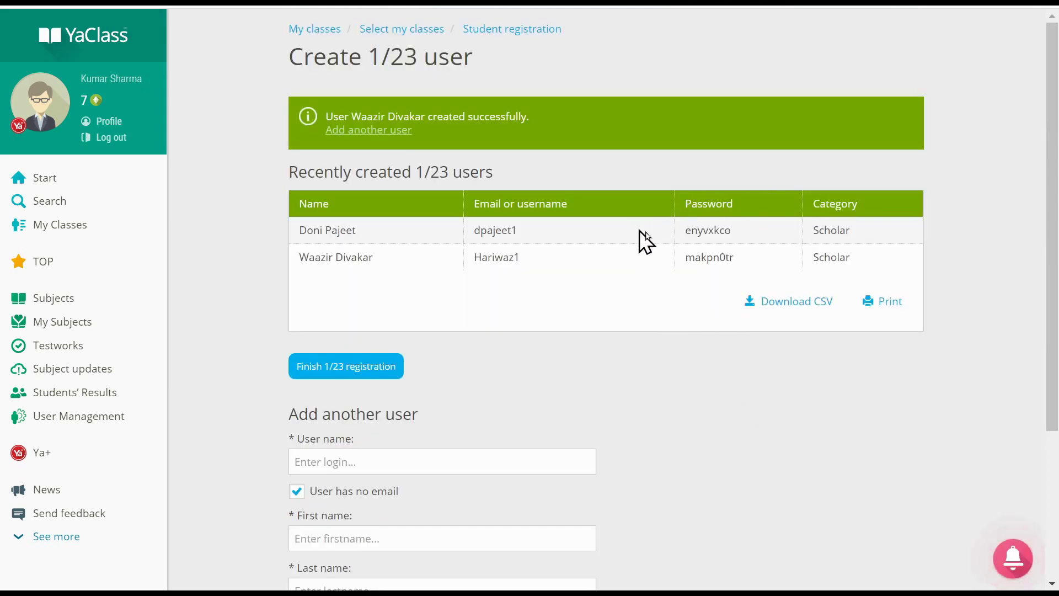
pyautogui.scroll(-2, 827, 232)
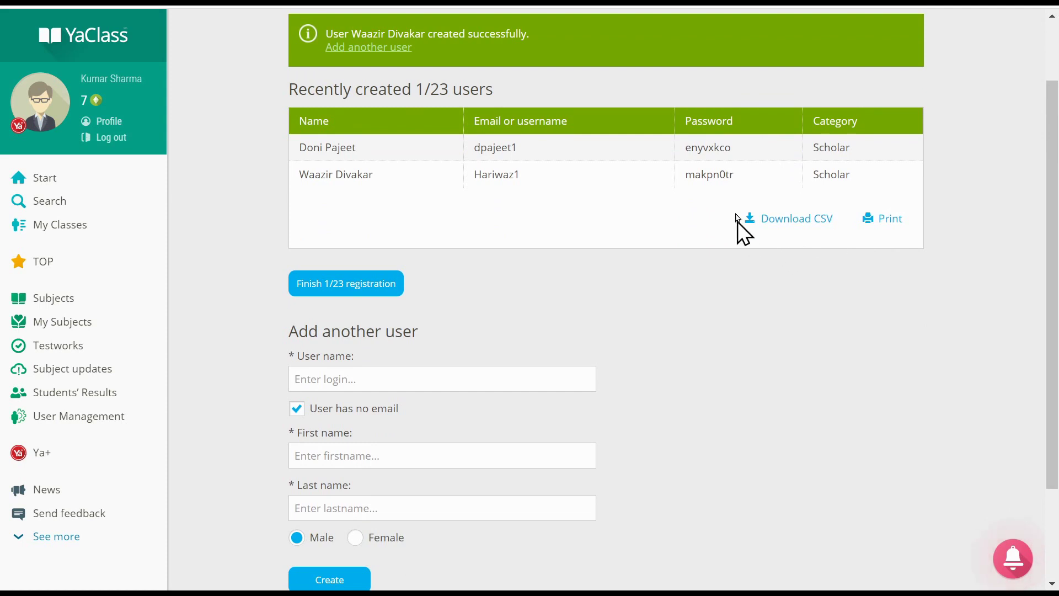
pyautogui.scroll(-2, 741, 235)
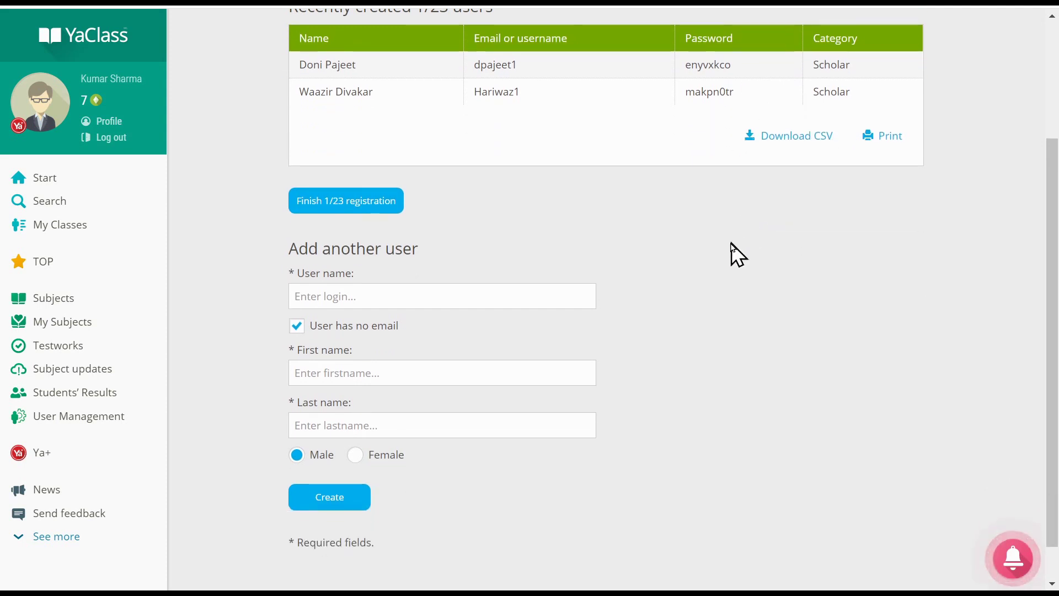
pyautogui.scroll(2, 737, 254)
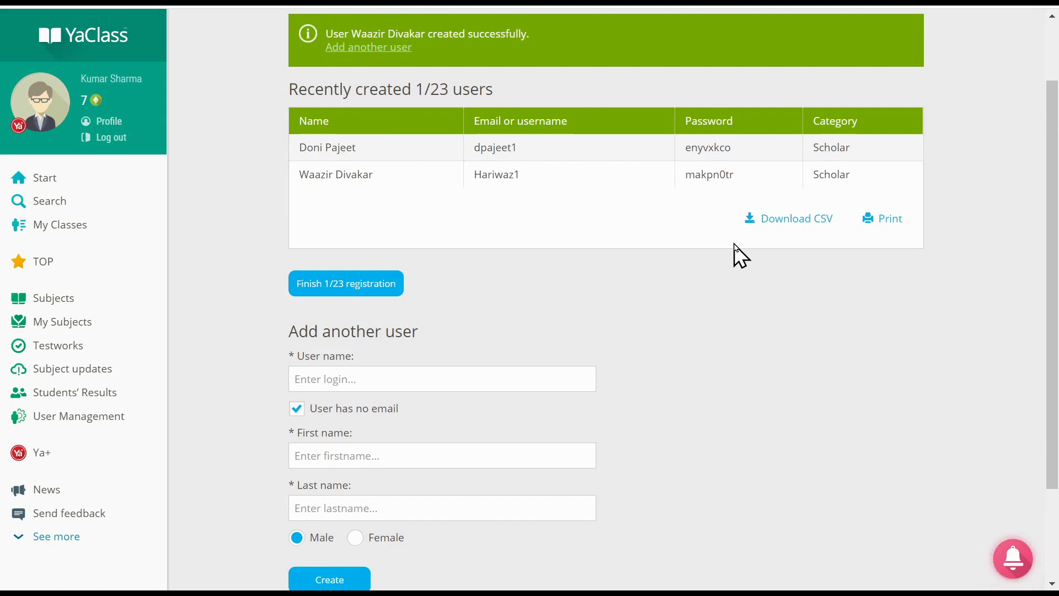
pyautogui.scroll(-2, 738, 255)
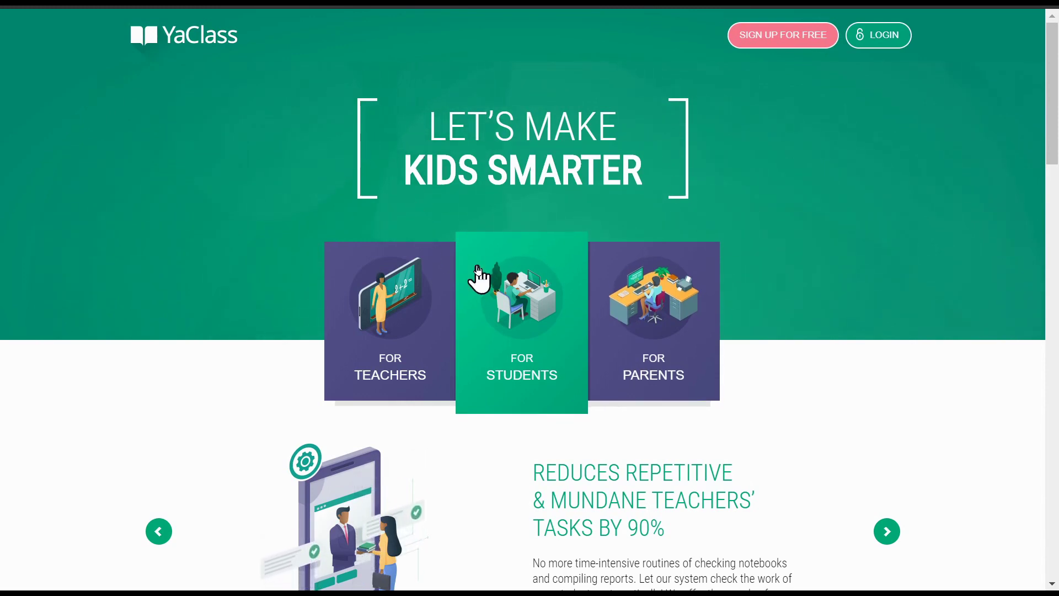
# - Log in with the new student's username and temporary password
pyautogui.click(887, 41)
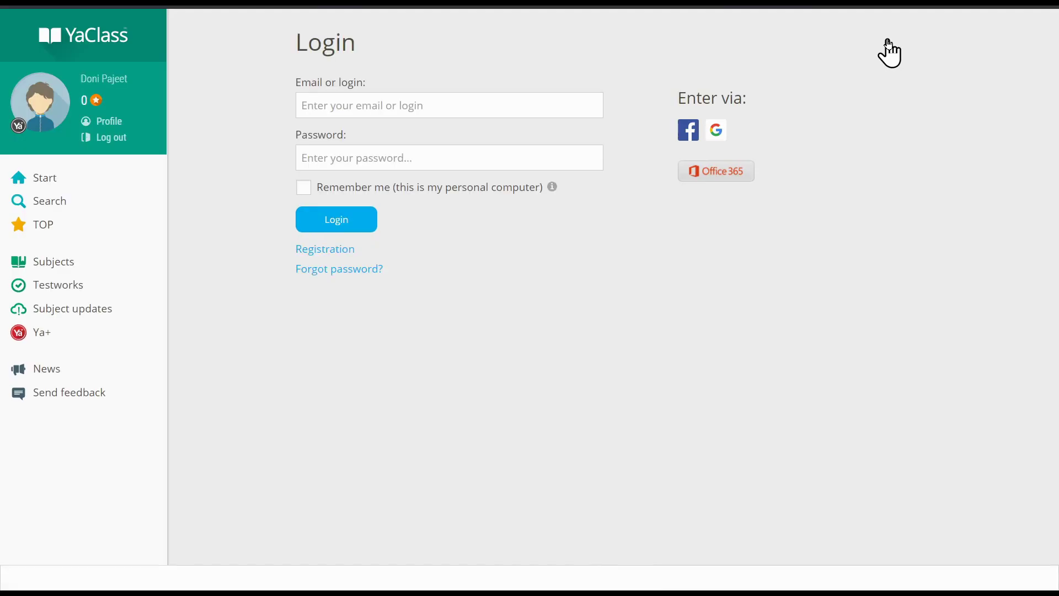
pyautogui.click(391, 110)
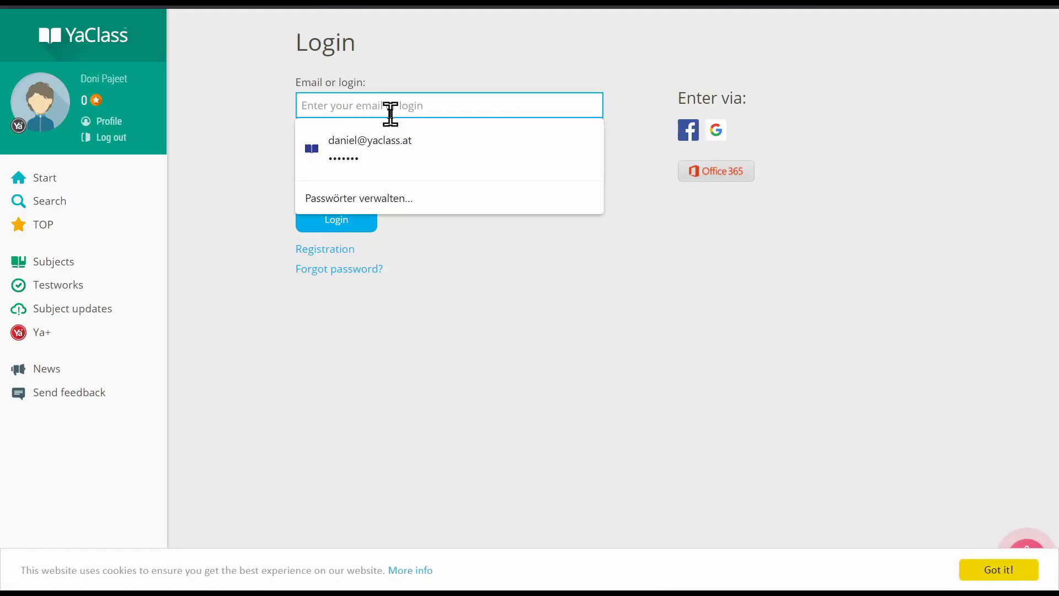
pyautogui.write('dpajeet1')
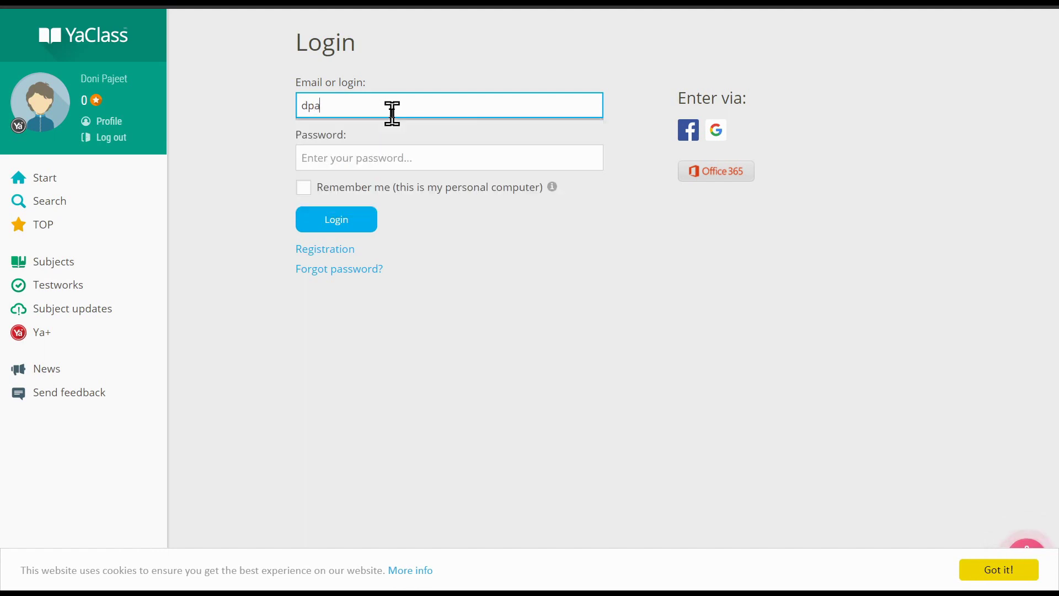
pyautogui.click(392, 157)
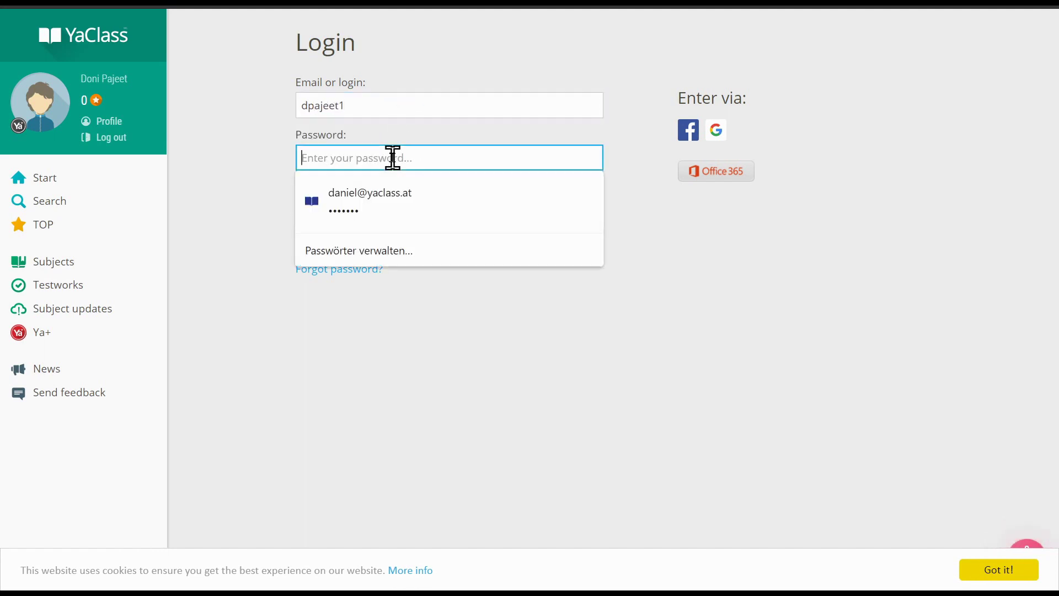
pyautogui.write('********')
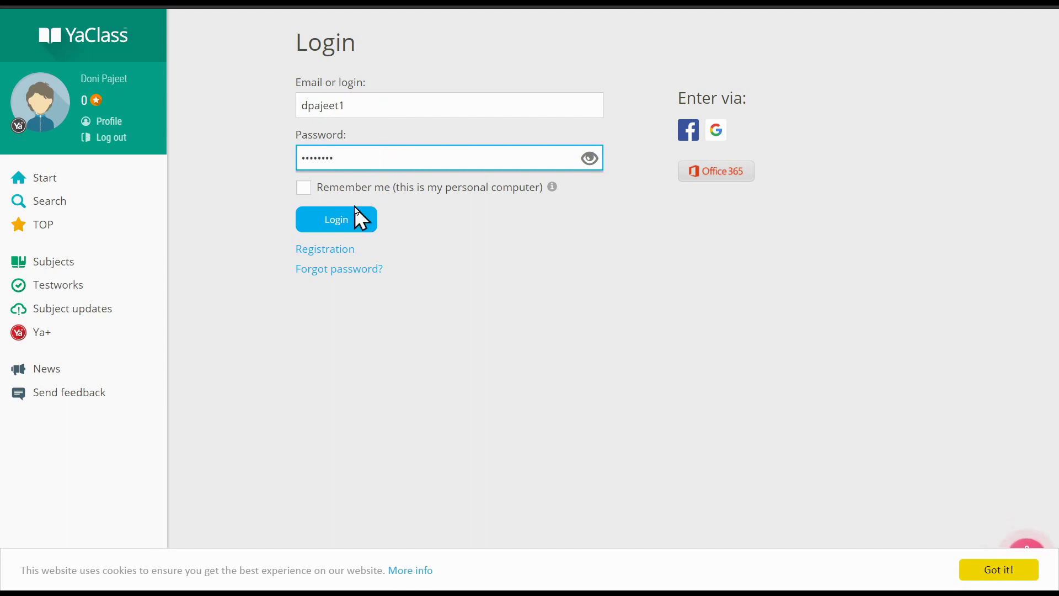
pyautogui.click(343, 219)
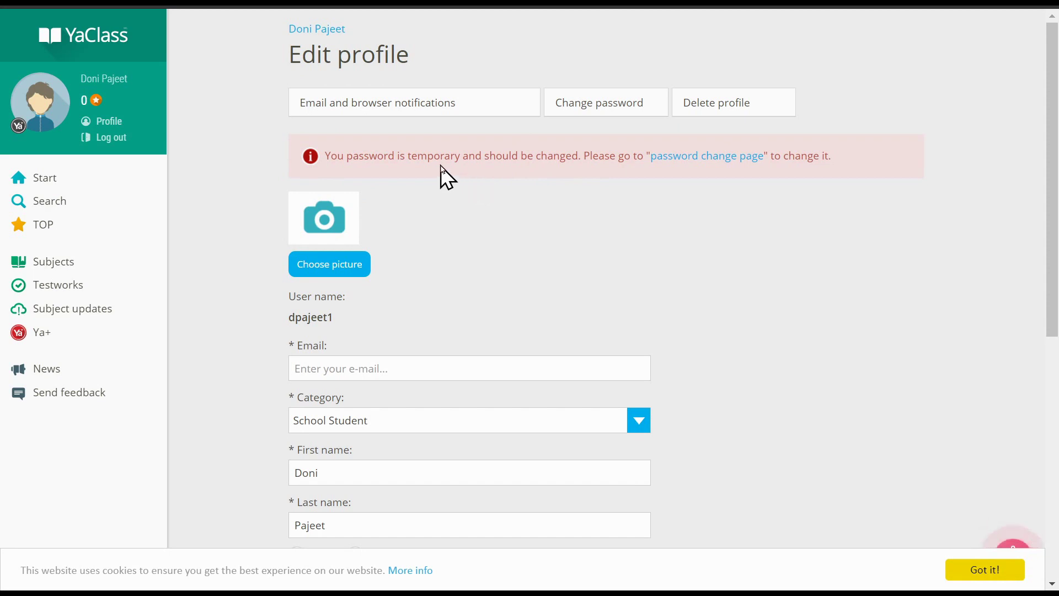
# - Look over the student's Change password page, then scroll through the student's Start page
pyautogui.click(599, 105)
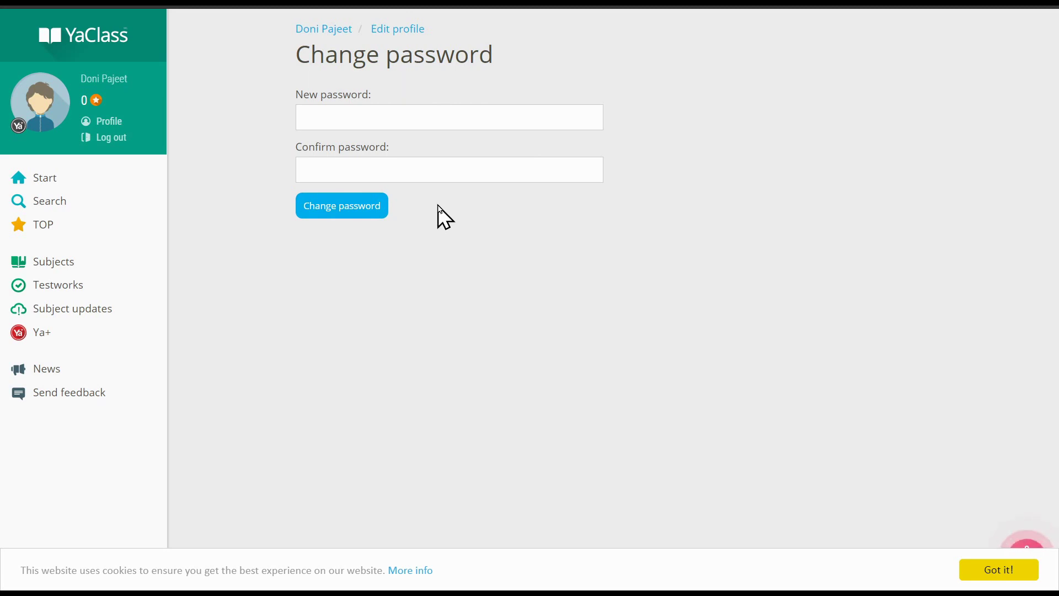
pyautogui.click(42, 177)
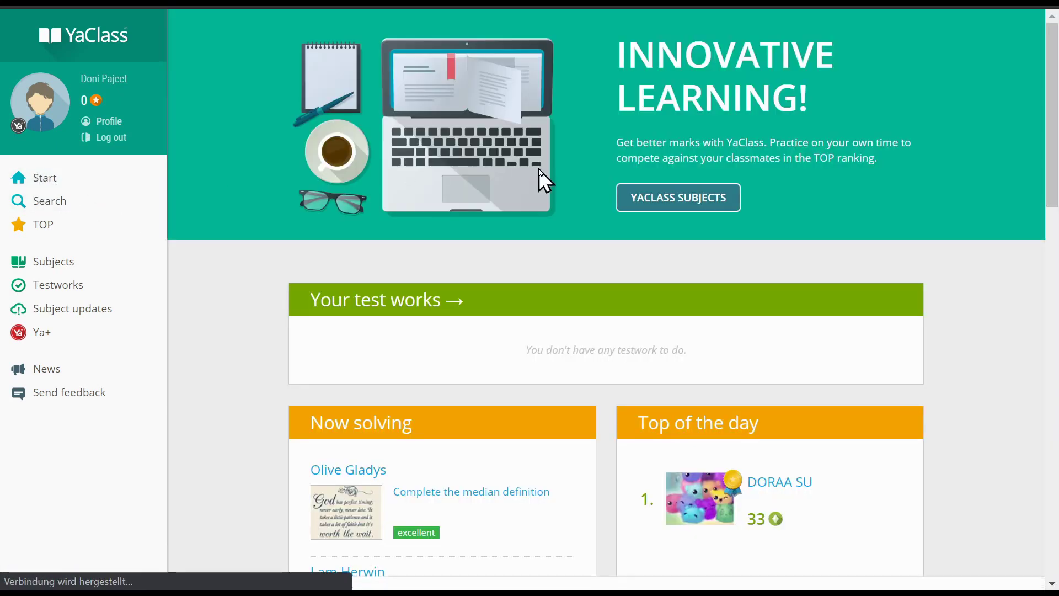
pyautogui.scroll(-8, 539, 169)
pyautogui.scroll(-4, 543, 178)
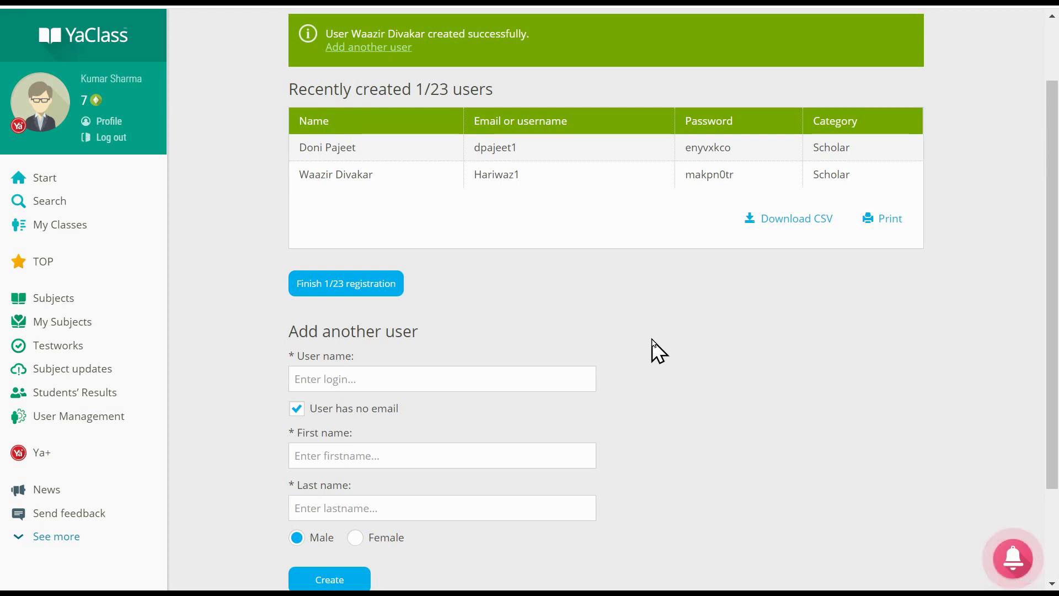
# - Finish the 1/23 student registration, then go from the teacher's Start page to My classes
pyautogui.click(369, 285)
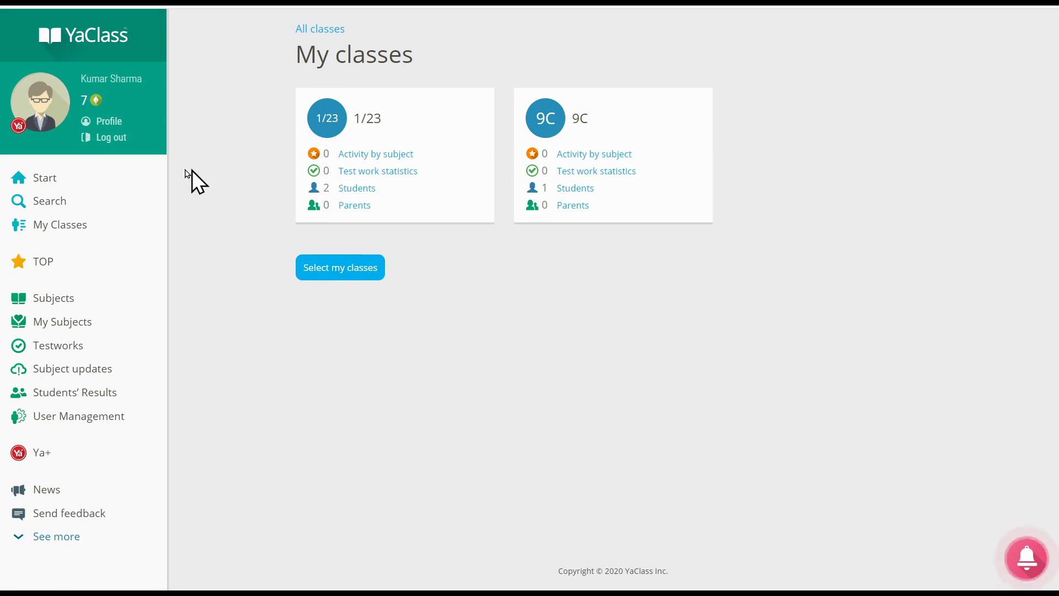
pyautogui.click(59, 179)
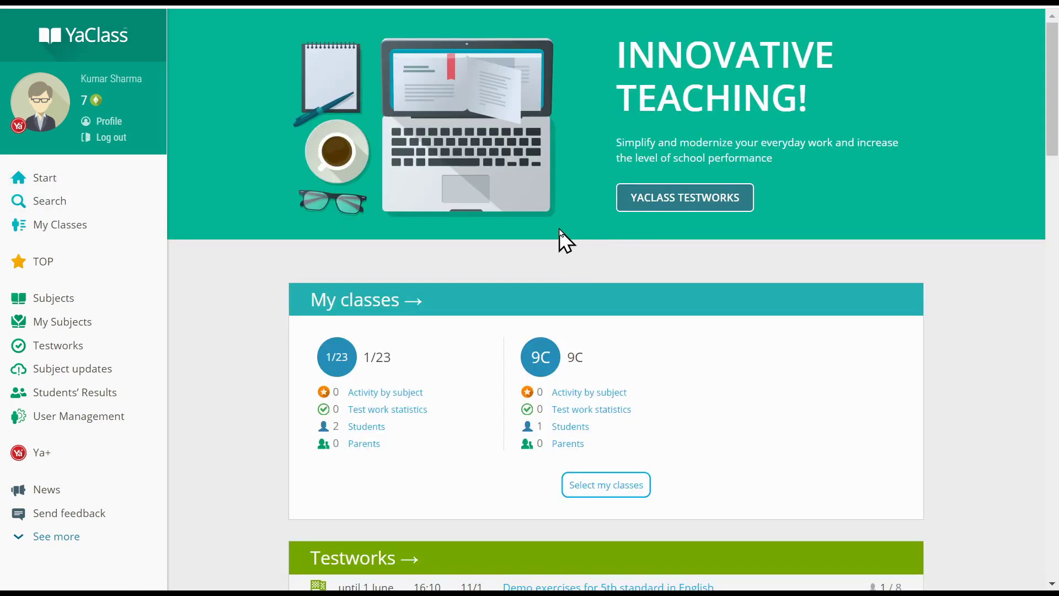
pyautogui.scroll(-3, 558, 235)
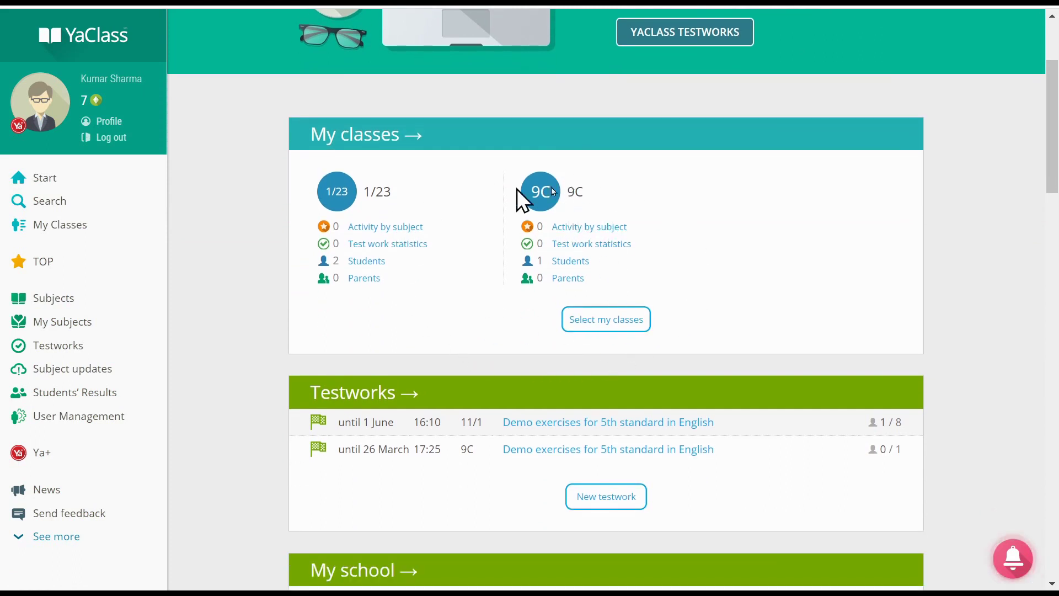
pyautogui.click(70, 231)
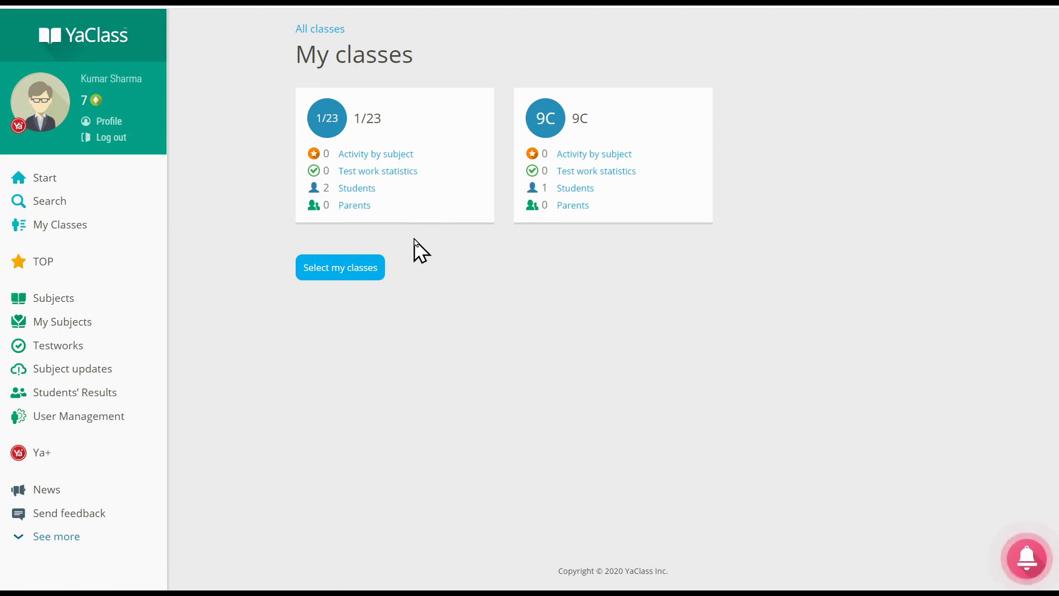
# - Browse the Select my classes checklist, then return to My classes and open the 1/23 Students list
pyautogui.click(364, 273)
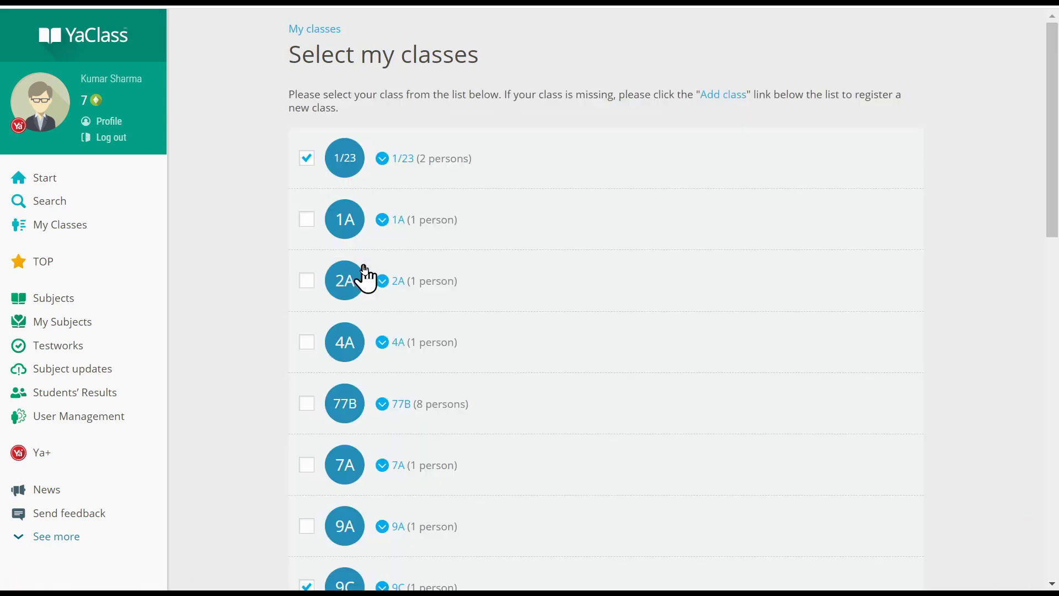
pyautogui.scroll(-2, 428, 303)
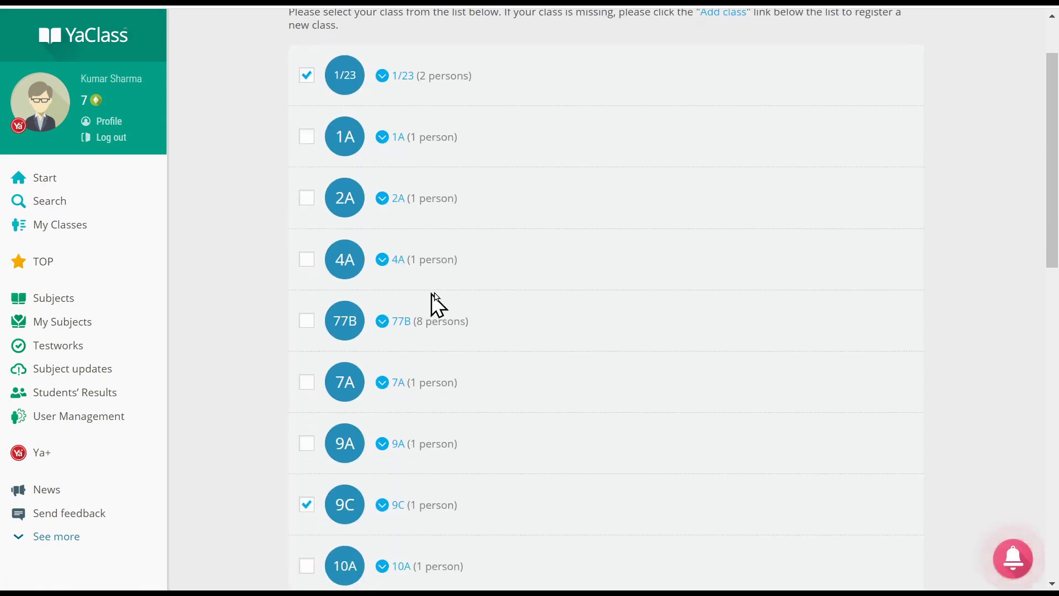
pyautogui.scroll(-2, 414, 369)
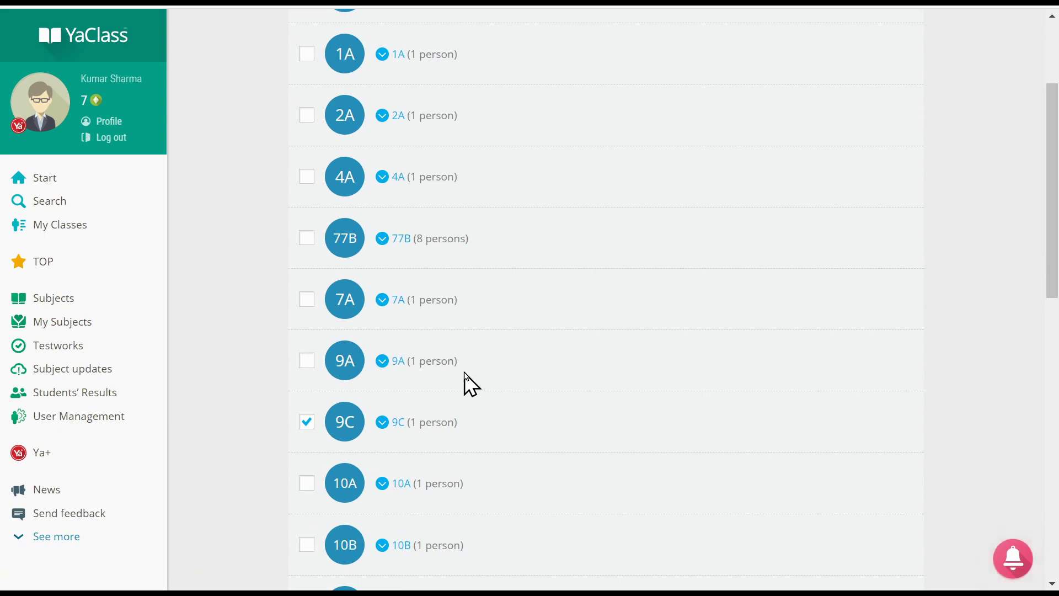
pyautogui.scroll(3, 465, 378)
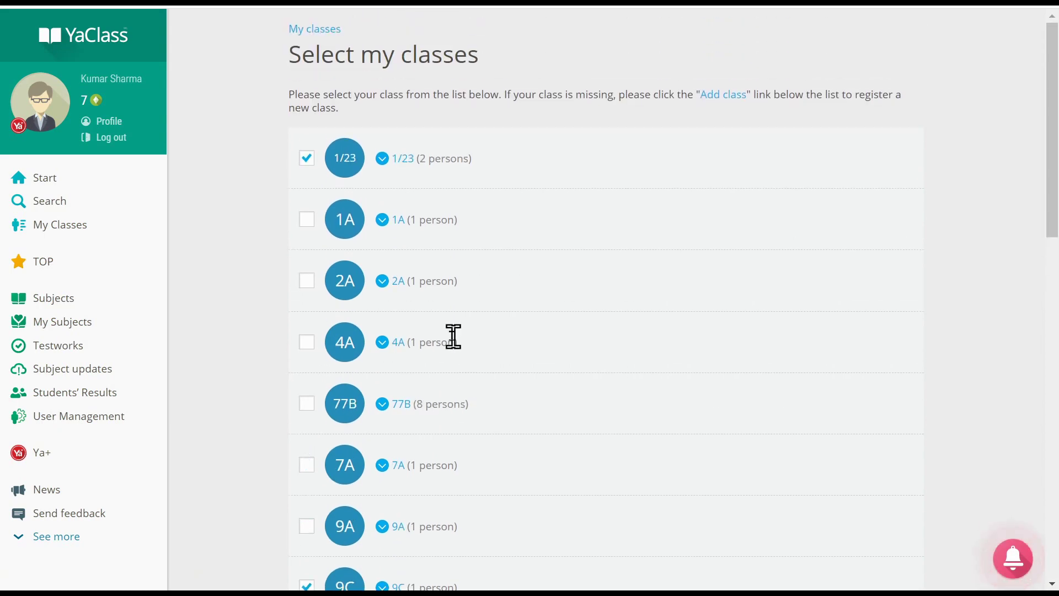
pyautogui.click(31, 16)
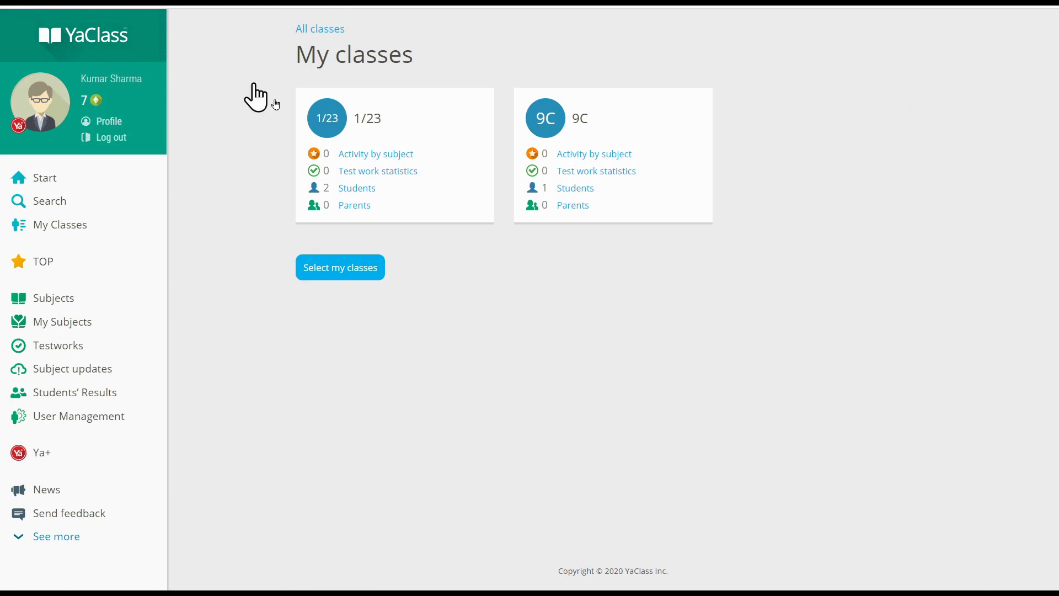
pyautogui.click(359, 194)
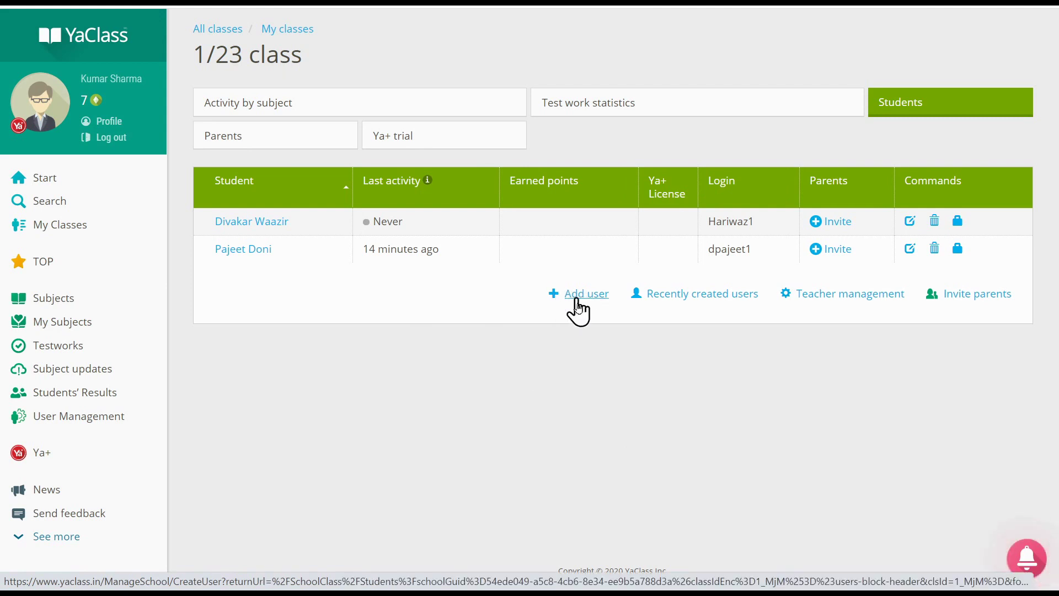
pyautogui.click(571, 293)
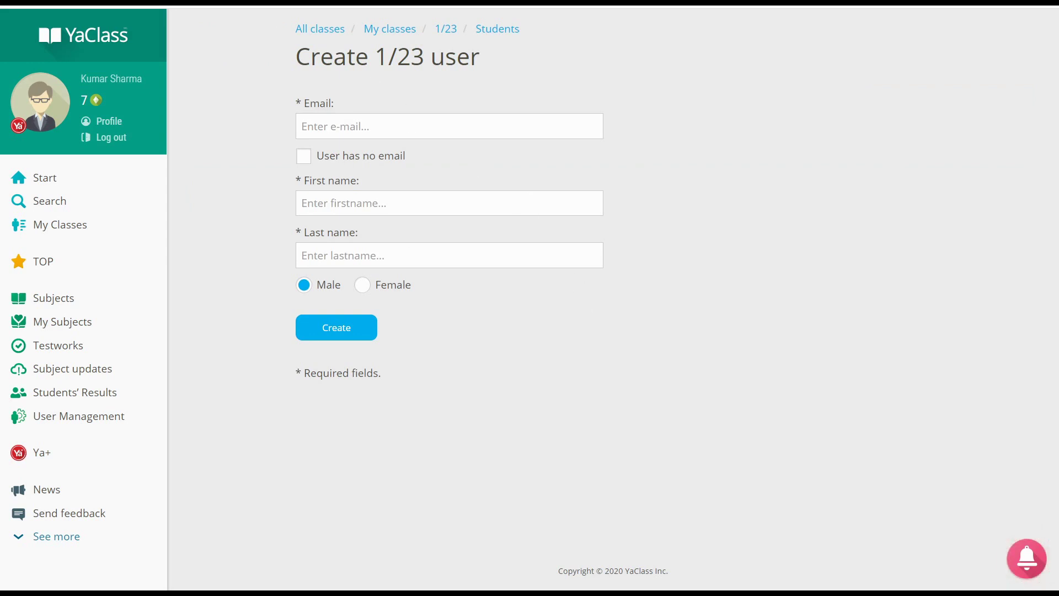
pyautogui.click(22, 4)
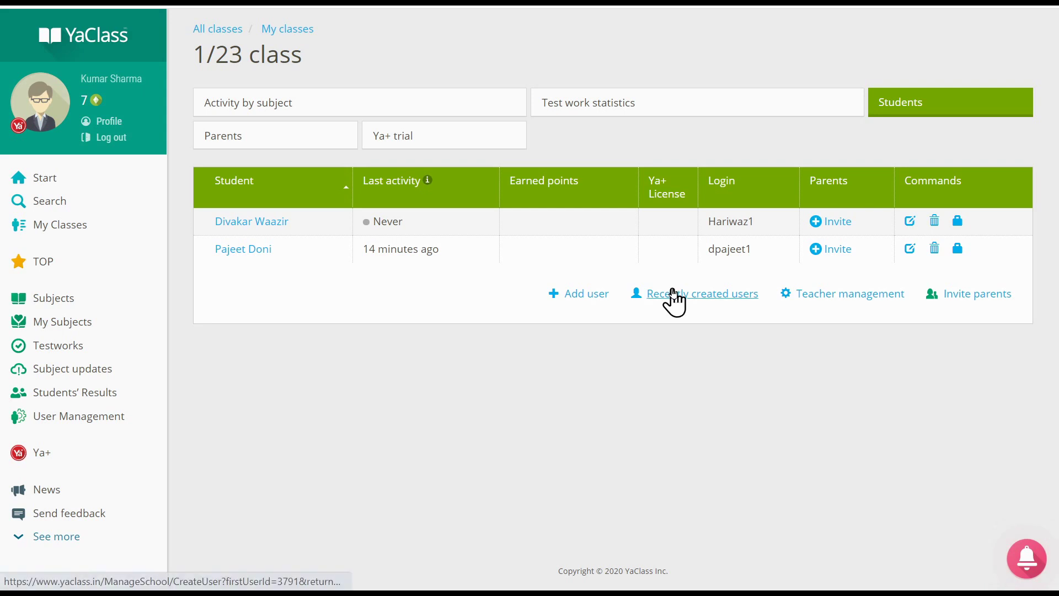
pyautogui.click(674, 298)
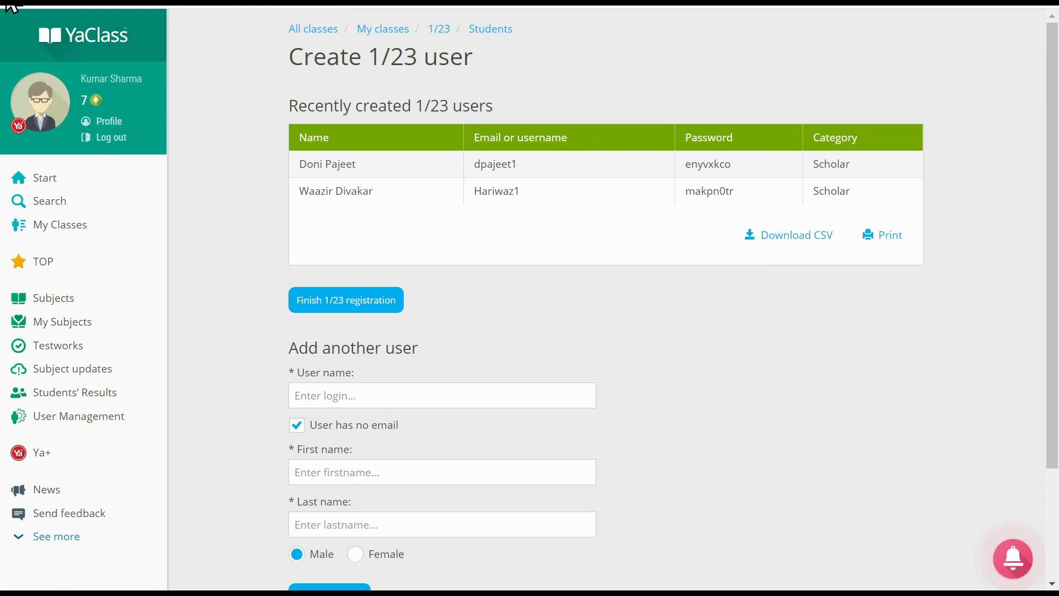
pyautogui.hotkey('alt', 'Left')
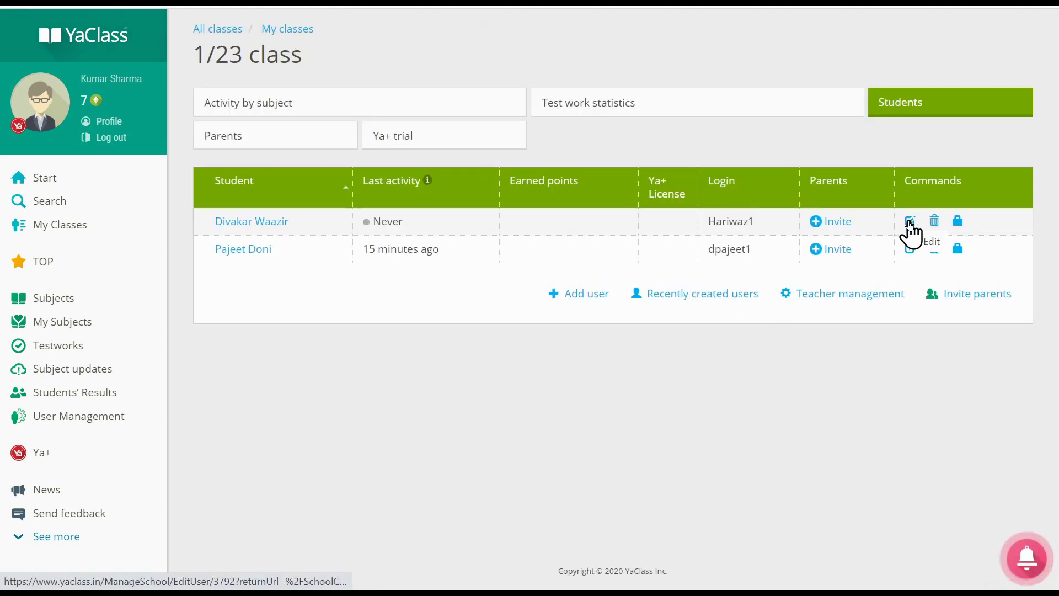